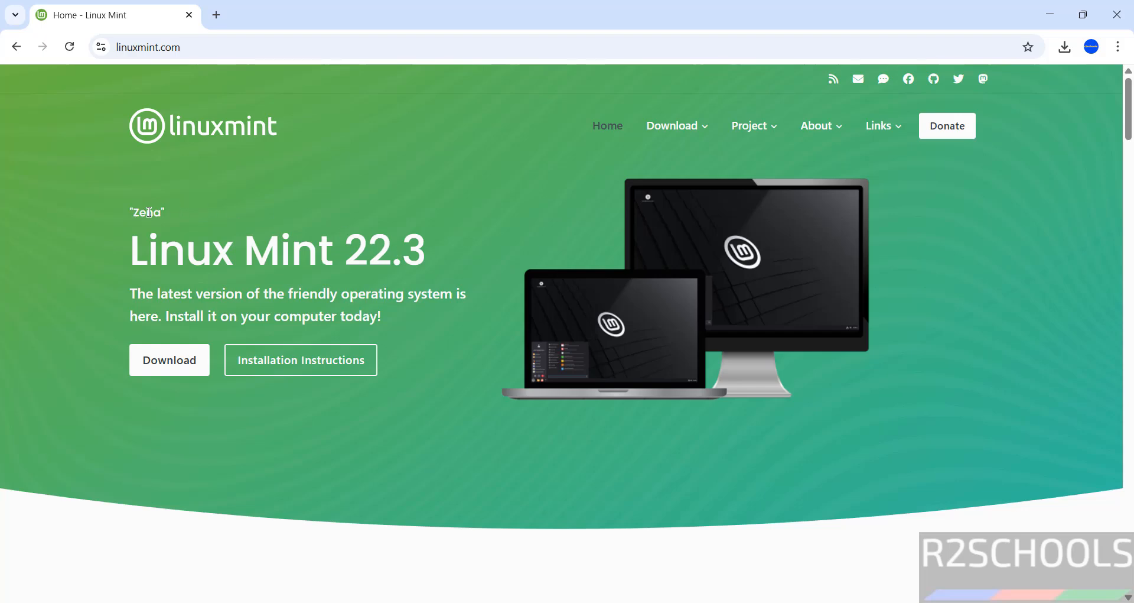
# Step: Open linuxmint.com and check the Download menu, which lists Linux Mint 22.3 'Zena' as the latest release
pyautogui.moveTo(684, 122)
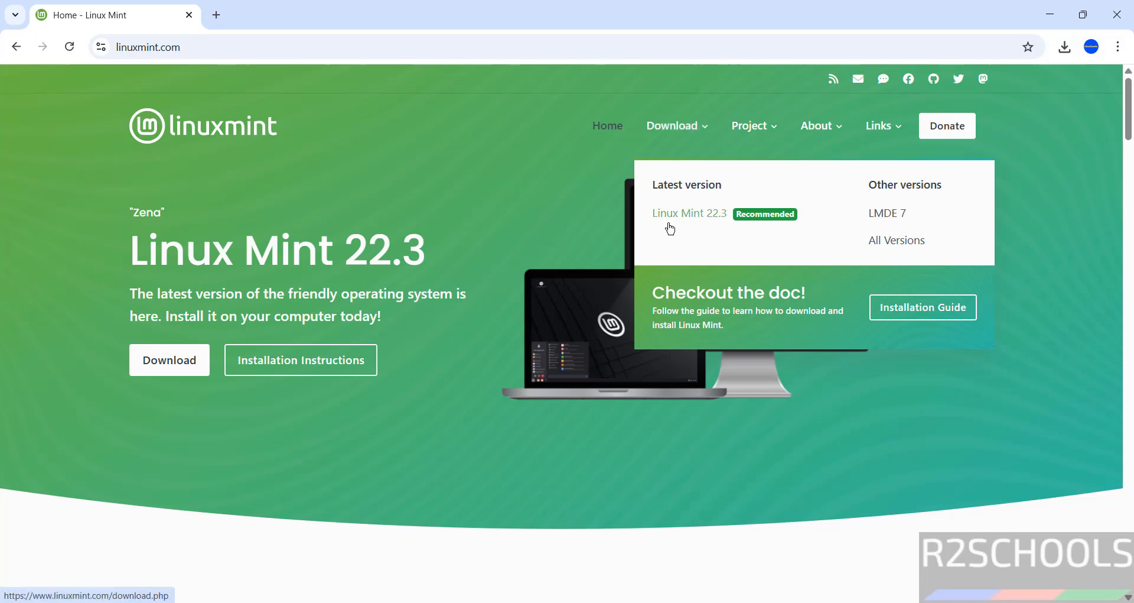
# Step: Download the Linux Mint 22.3 Cinnamon Edition 64-bit ISO from the Cicku mirror
pyautogui.click(164, 368)
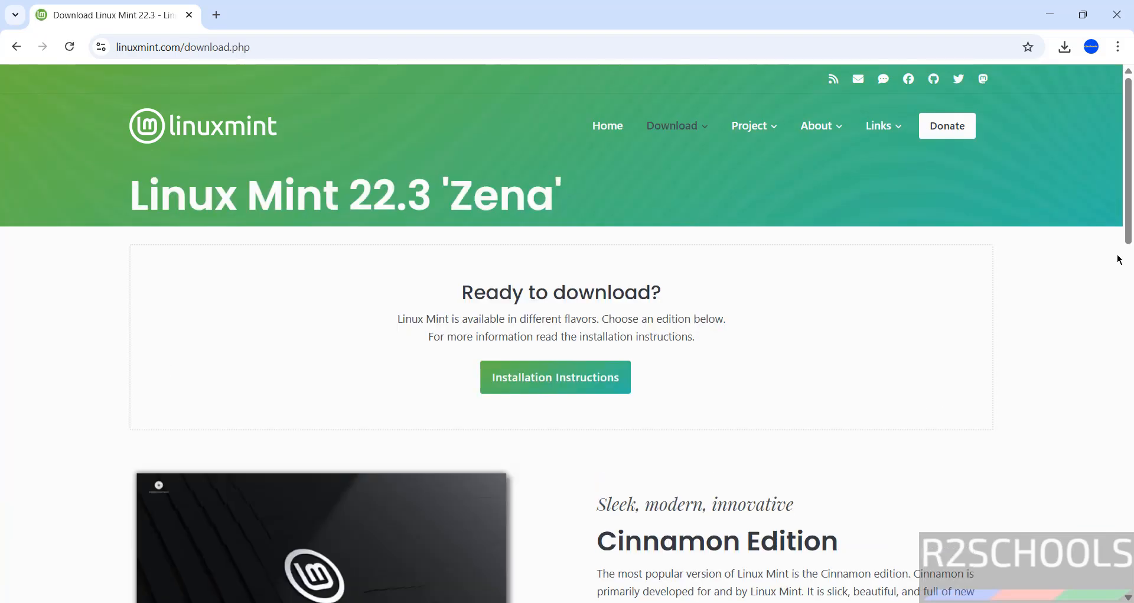
pyautogui.moveTo(1131, 232); pyautogui.dragTo(1077, 348)
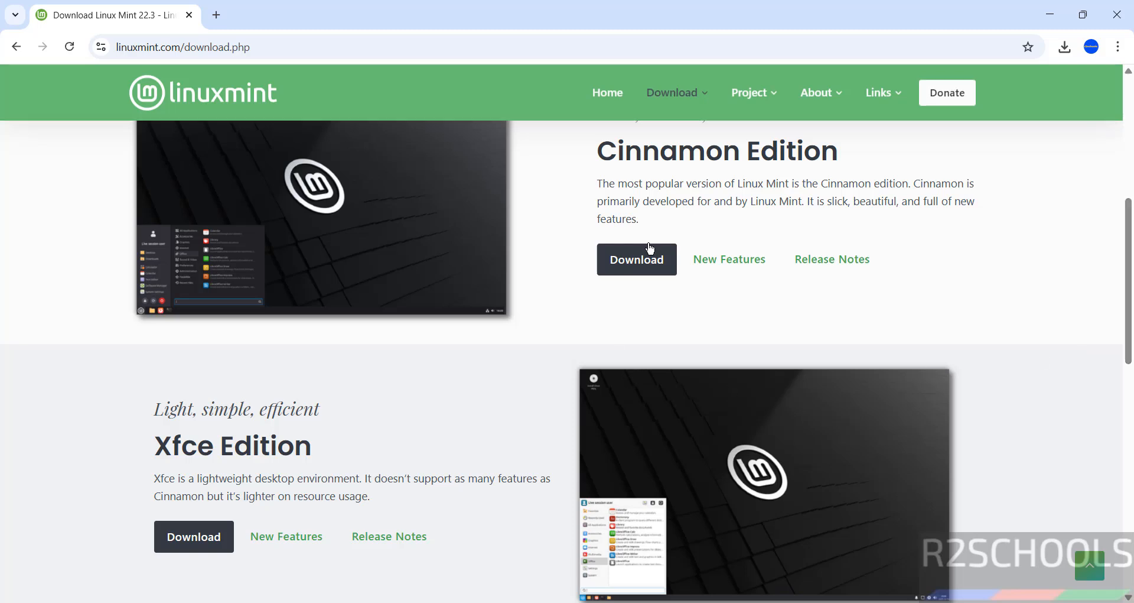
pyautogui.click(631, 261)
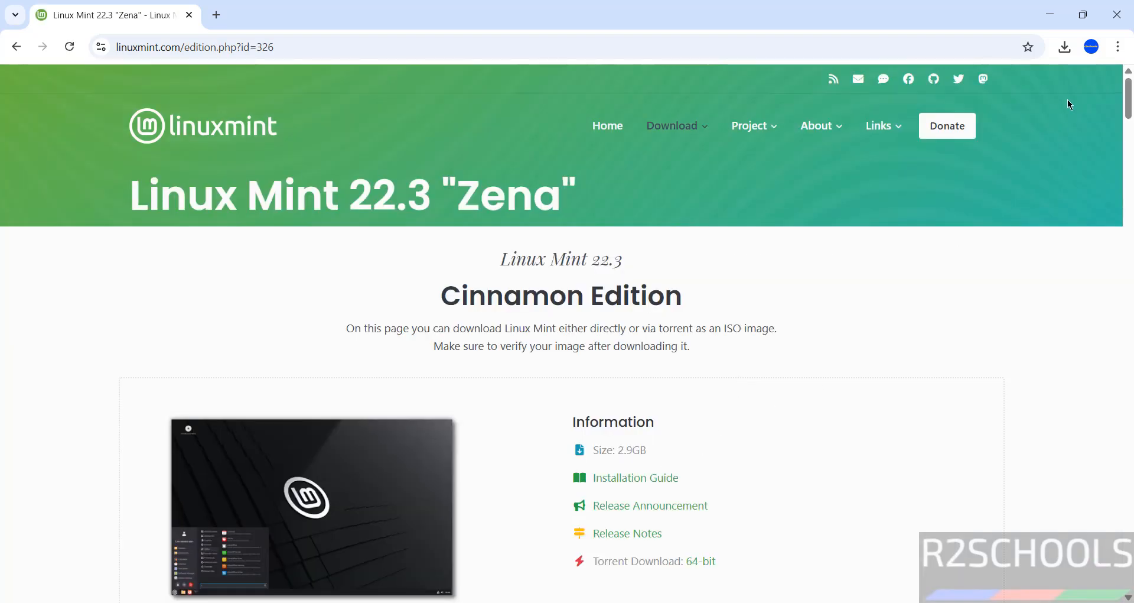
pyautogui.scroll(-10, 1128, 106)
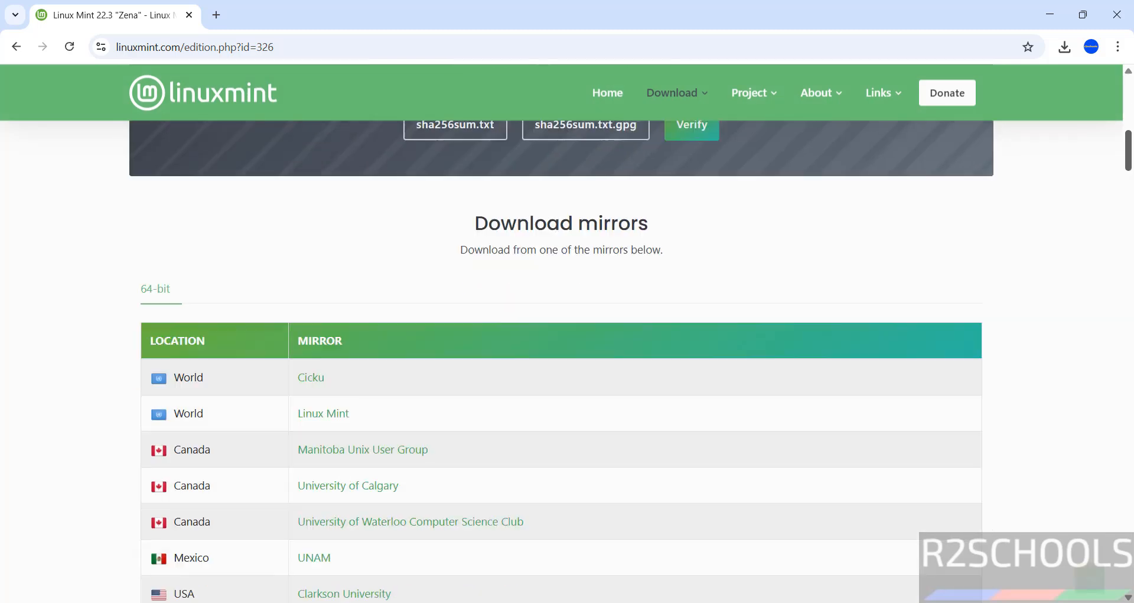
pyautogui.scroll(-3, 561, 355)
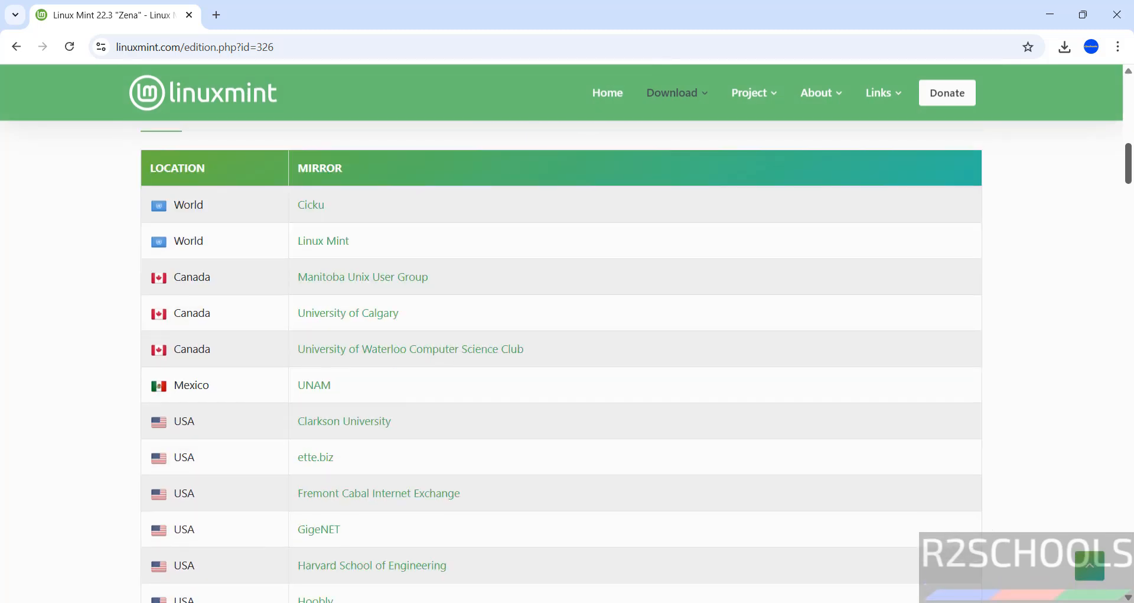
pyautogui.moveTo(1128, 166); pyautogui.dragTo(1111, 214)
pyautogui.click(313, 359)
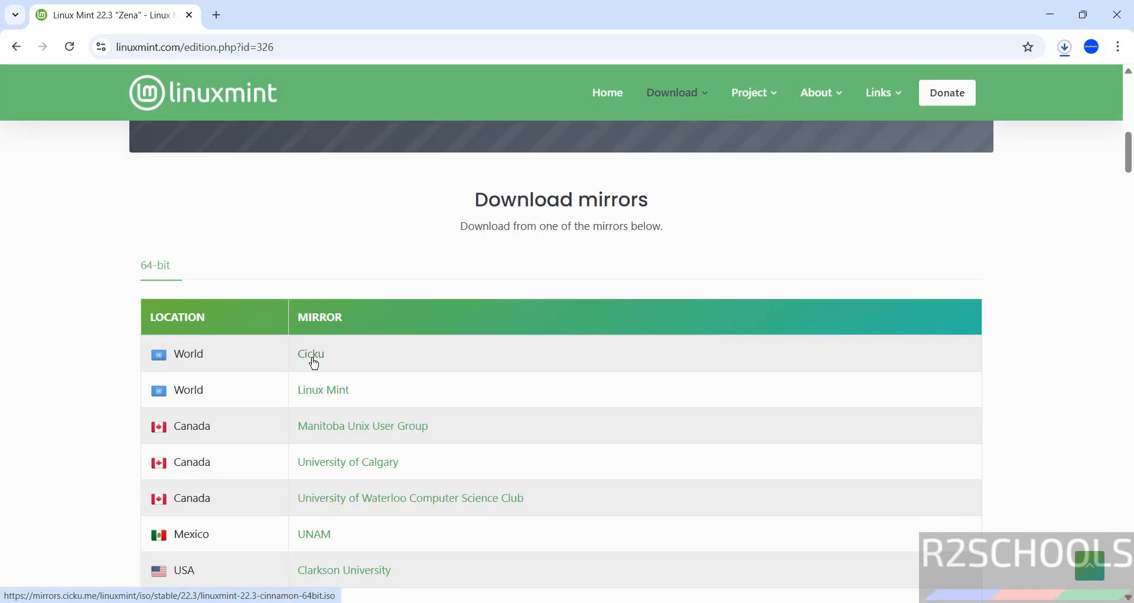
# Step: Cancel the duplicate Linux Mint ISO download in Chrome and remove it from the download history
pyautogui.hotkey('ctrl', 'j')
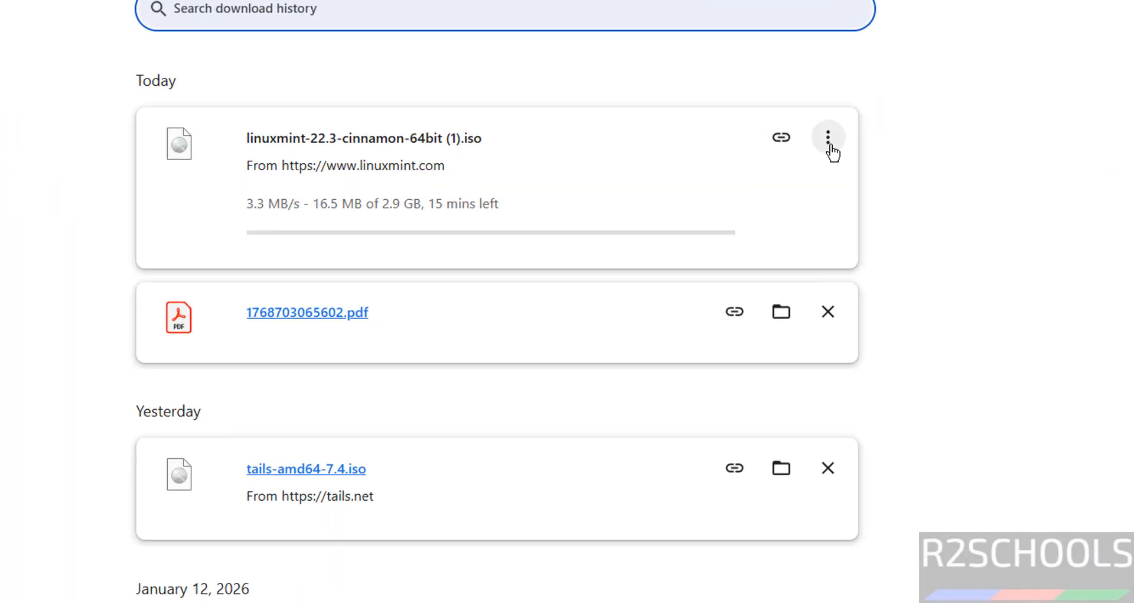
pyautogui.click(830, 145)
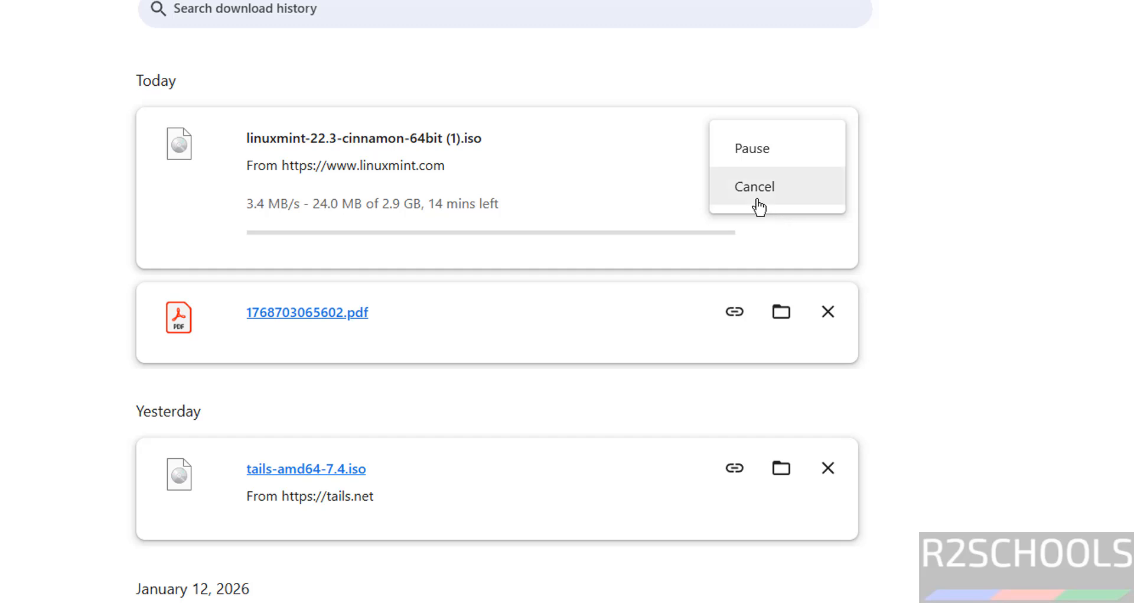
pyautogui.click(755, 195)
pyautogui.click(824, 137)
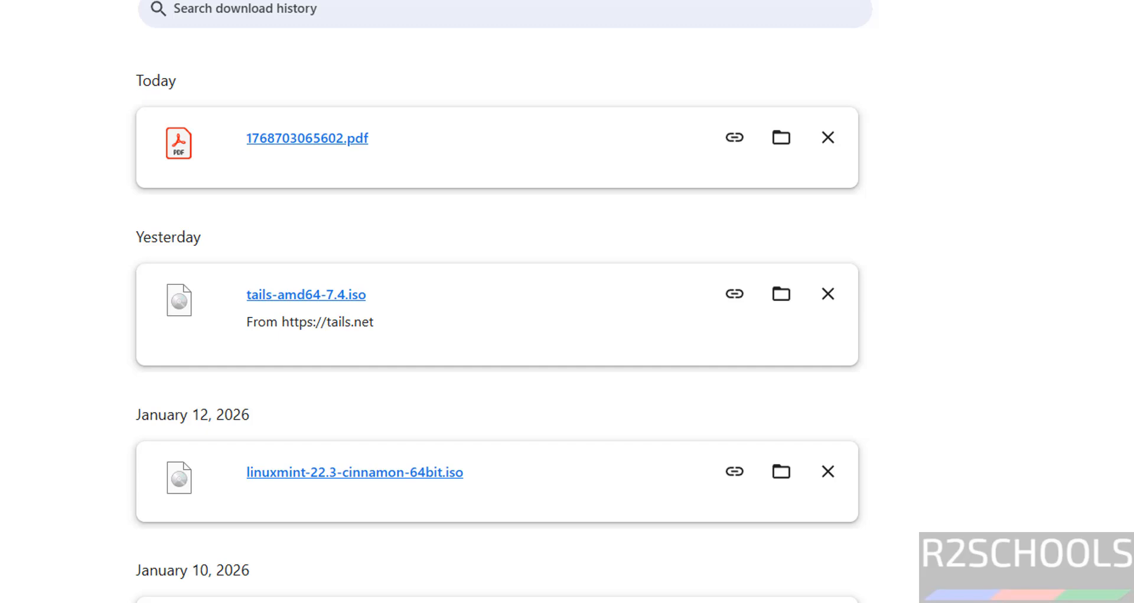
# Step: Launch Oracle VirtualBox by searching 'virtual' from the Start menu
pyautogui.press('super')
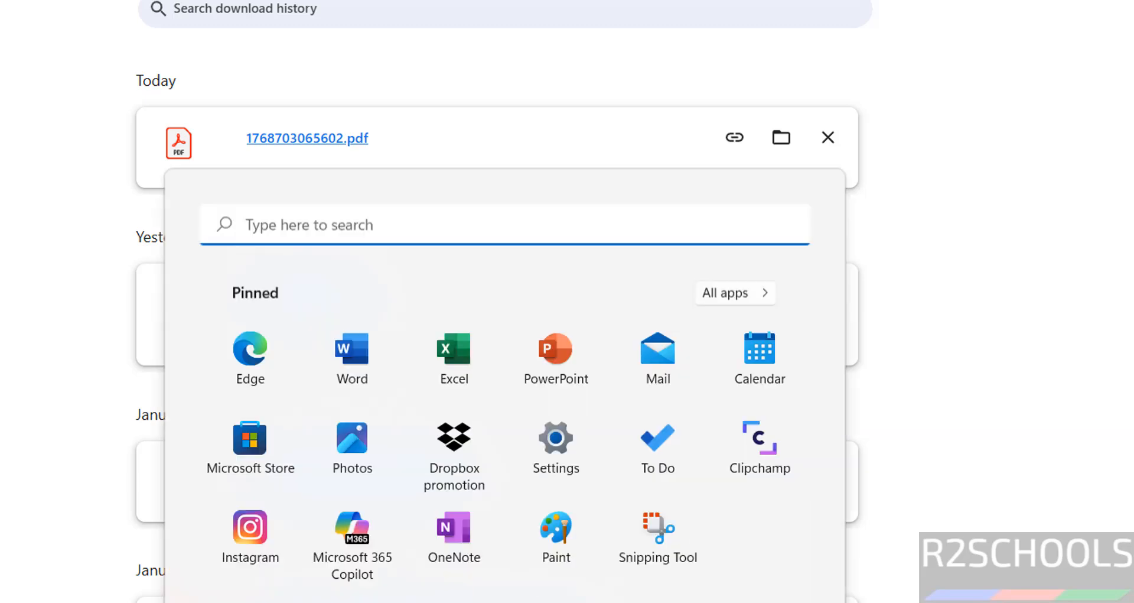
pyautogui.write('virtual')
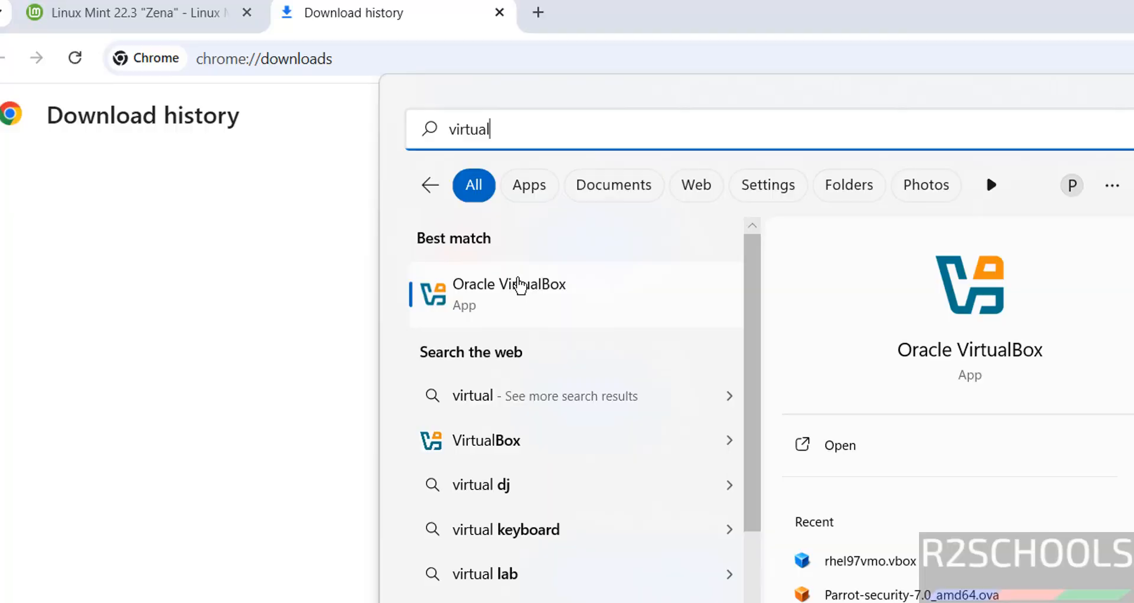
pyautogui.click(520, 285)
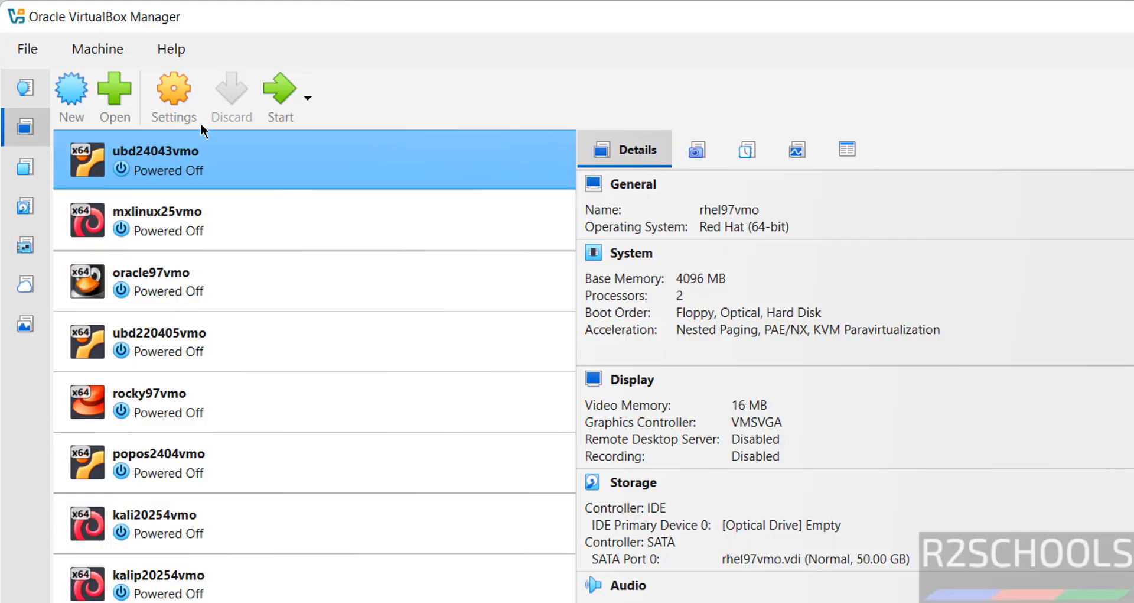
# Step: Create a new virtual machine named mint223vmocin, detected as Linux Ubuntu (64-bit)
pyautogui.click(111, 51)
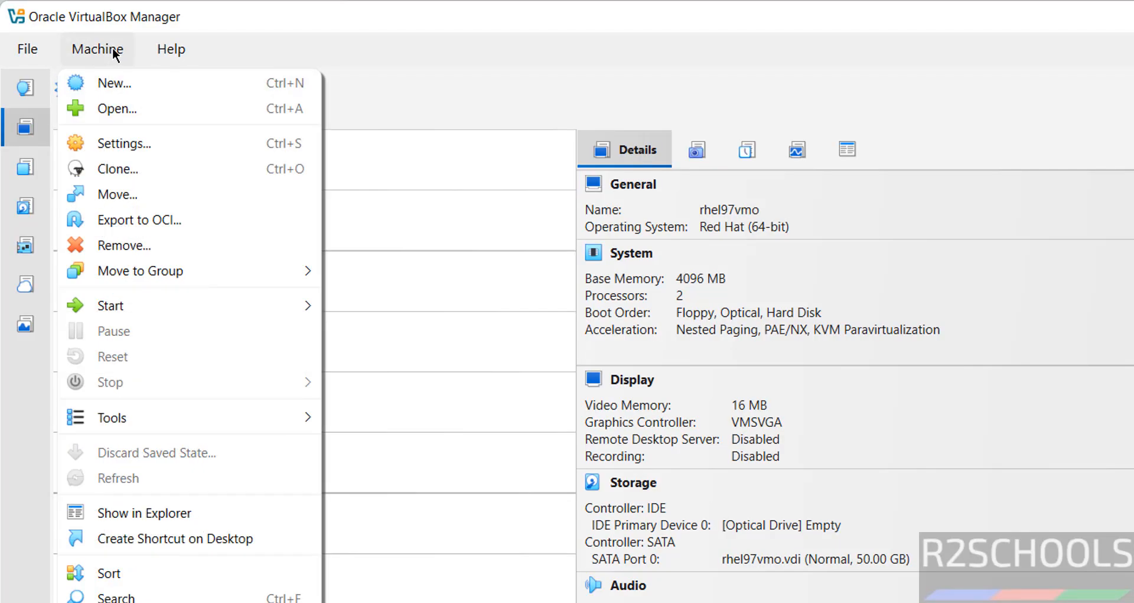
pyautogui.click(117, 81)
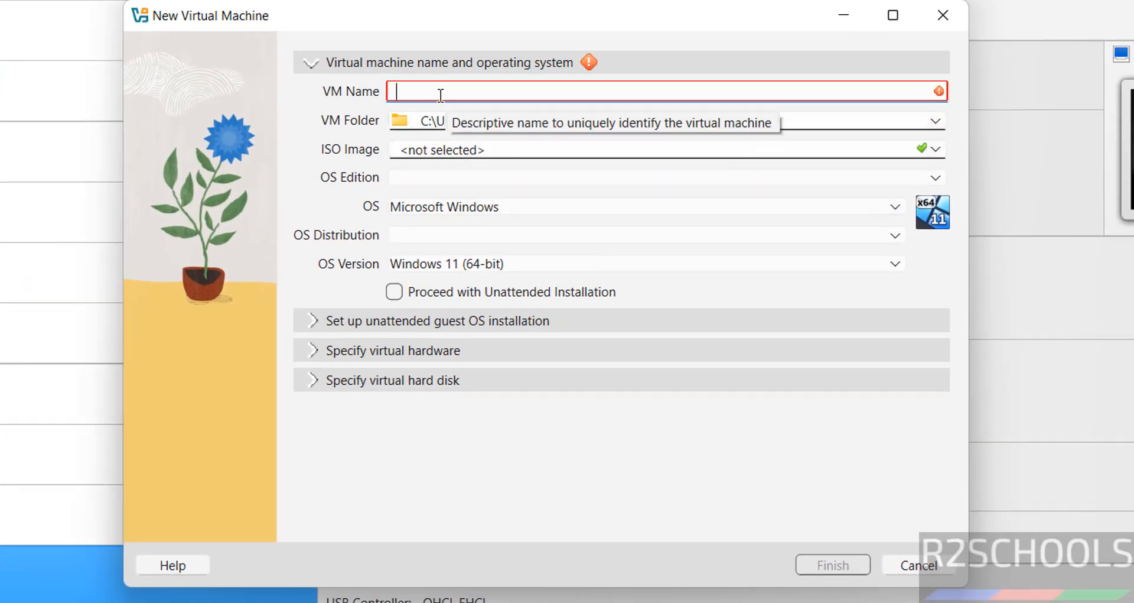
pyautogui.write('mint223vmo')
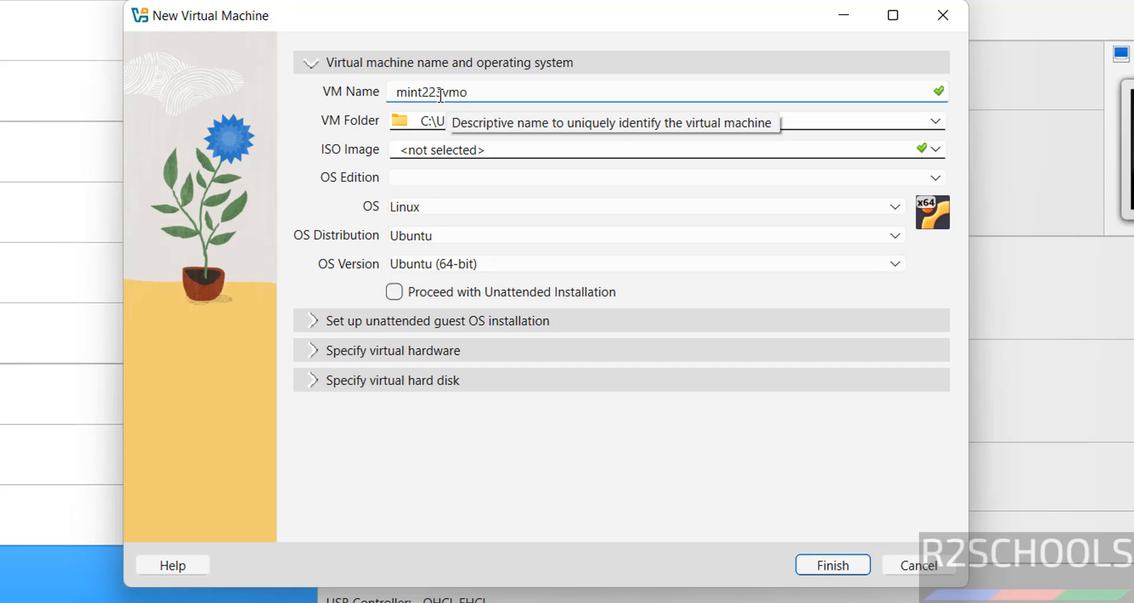
pyautogui.write('cin')
pyautogui.doubleClick(440, 92)
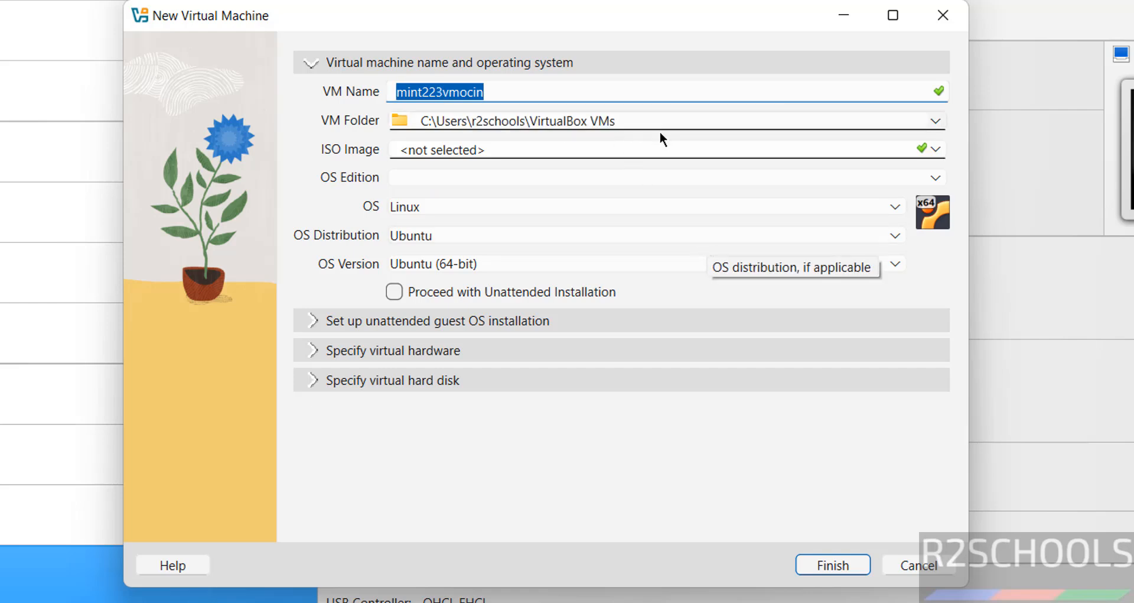
pyautogui.click(710, 122)
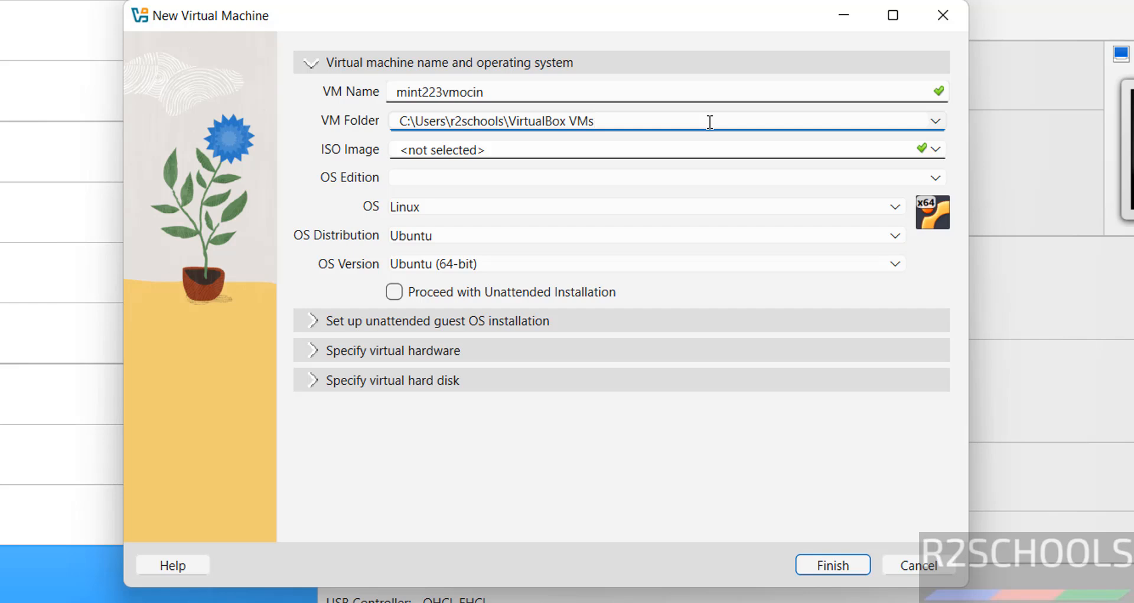
pyautogui.hotkey('ctrl', 'a')
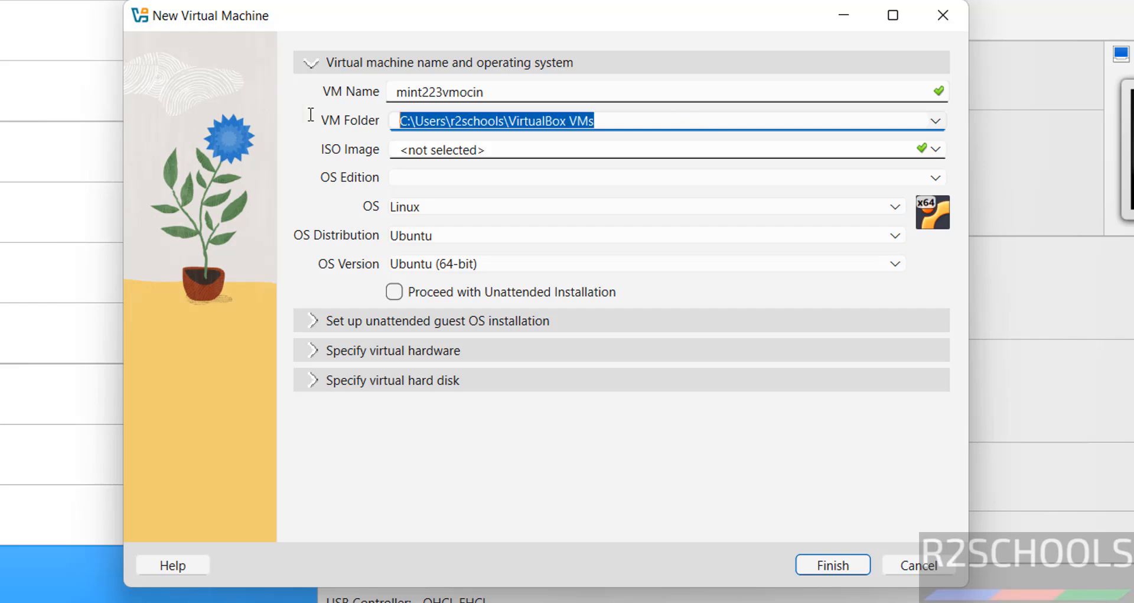
# Step: Make a new mint223vmocin folder in E:\VMS on the One Touch drive and use it as VM Folder
pyautogui.click(934, 121)
pyautogui.click(448, 164)
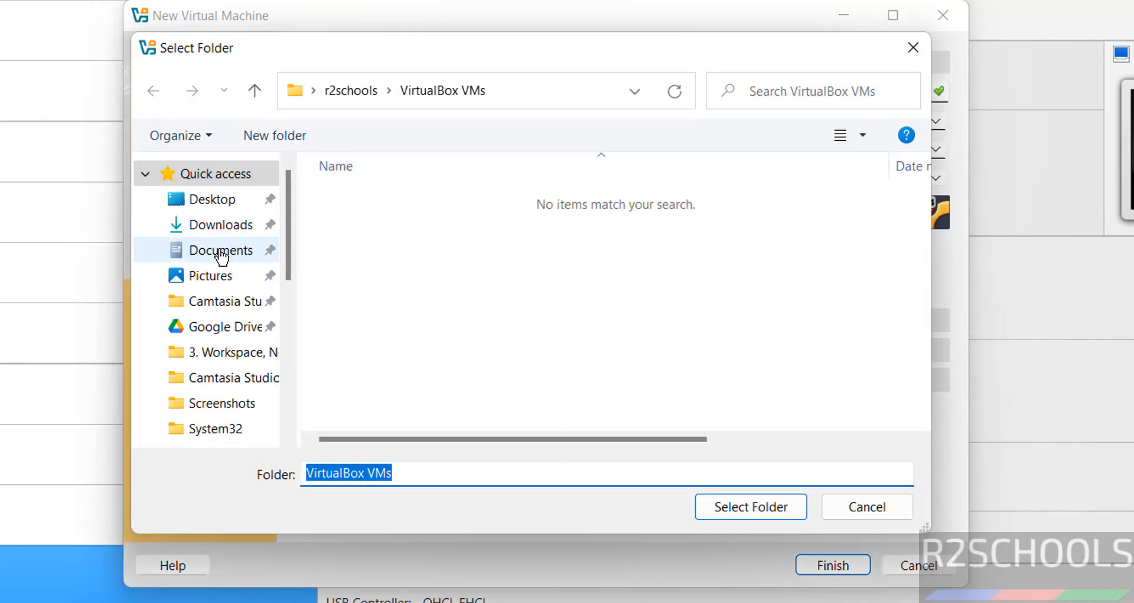
pyautogui.scroll(-5, 285, 369)
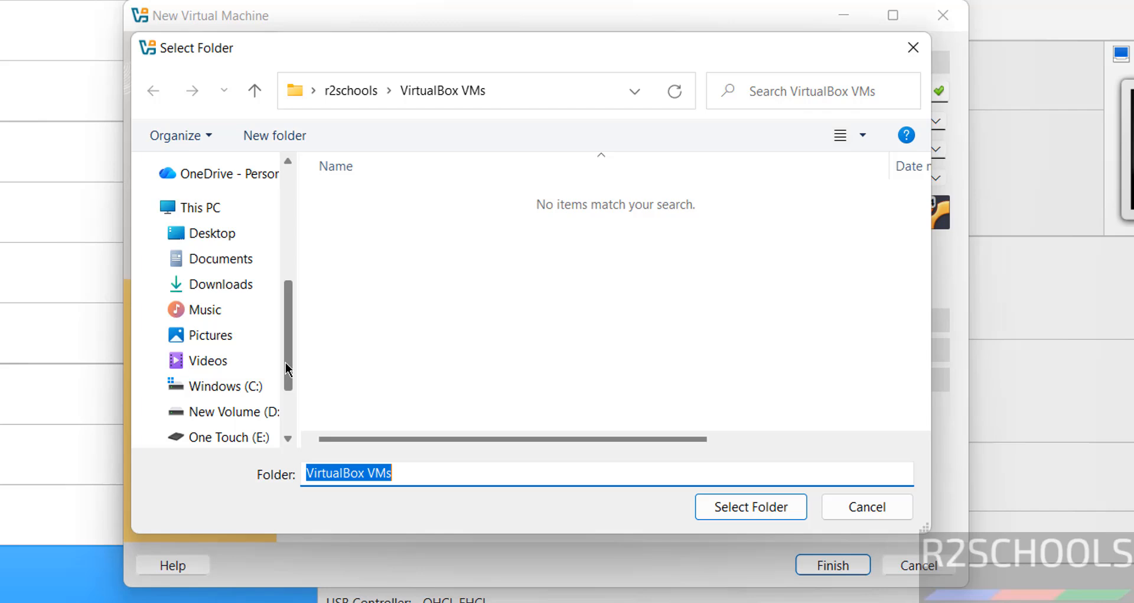
pyautogui.click(223, 438)
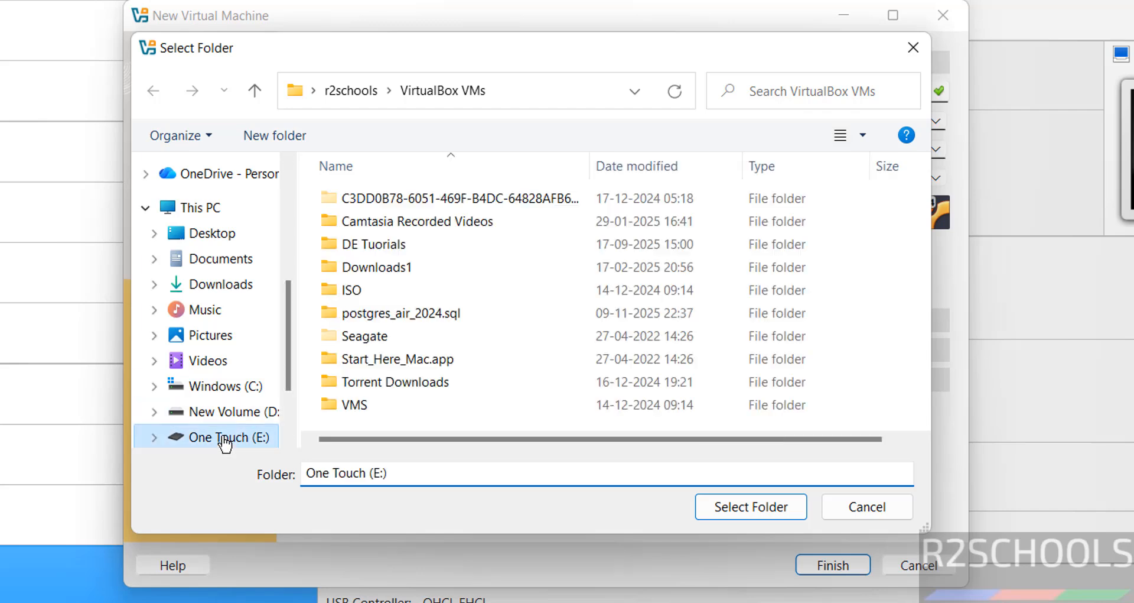
pyautogui.doubleClick(347, 406)
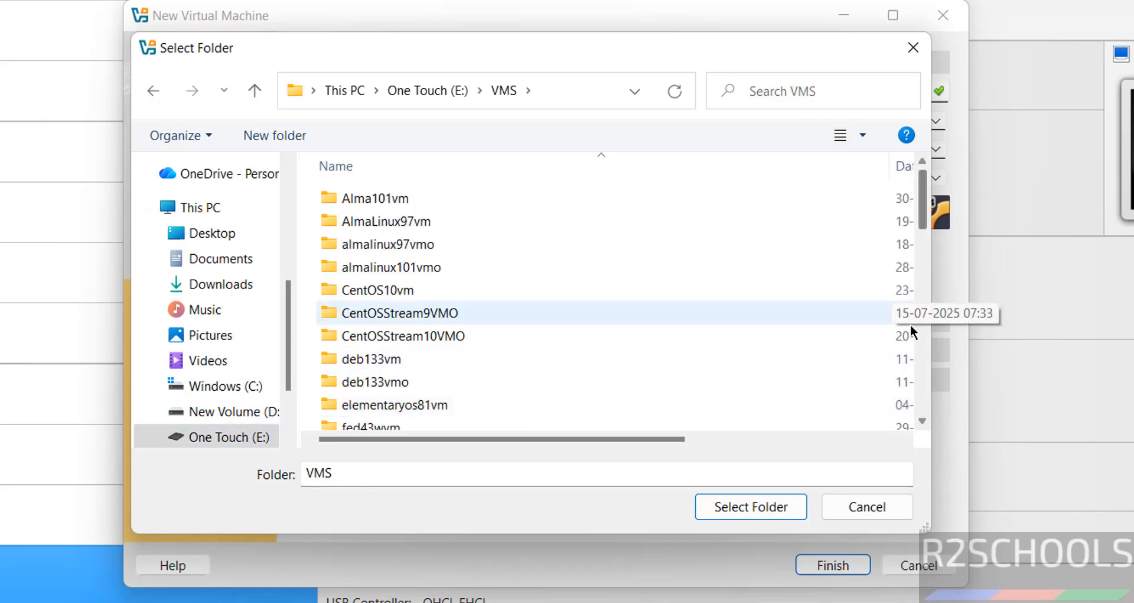
pyautogui.click(268, 132)
pyautogui.write('mint223vmocin')
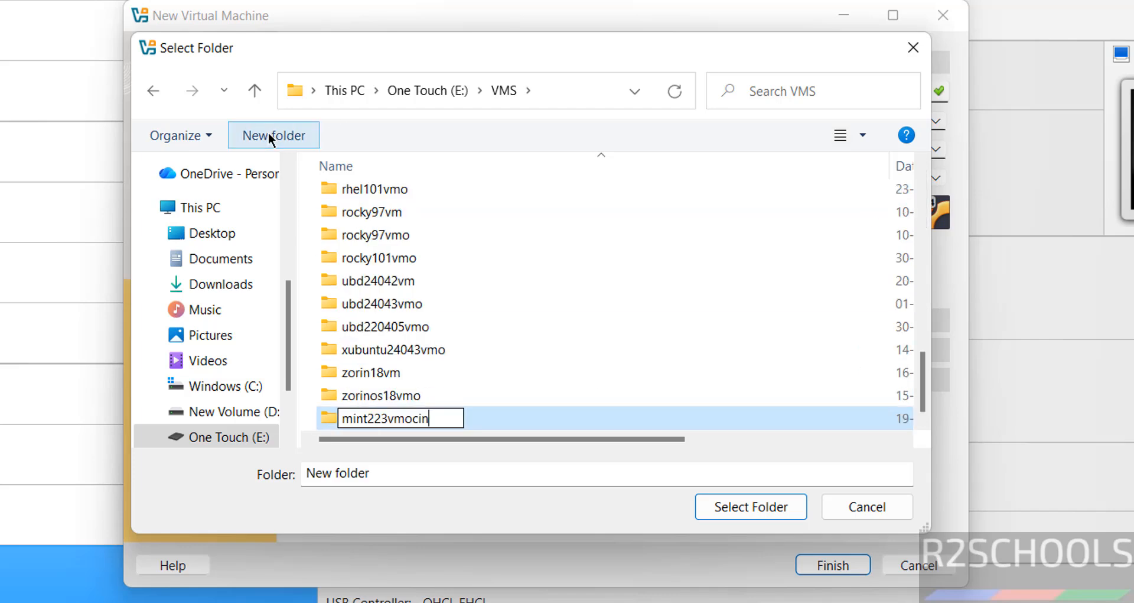
pyautogui.click(682, 420)
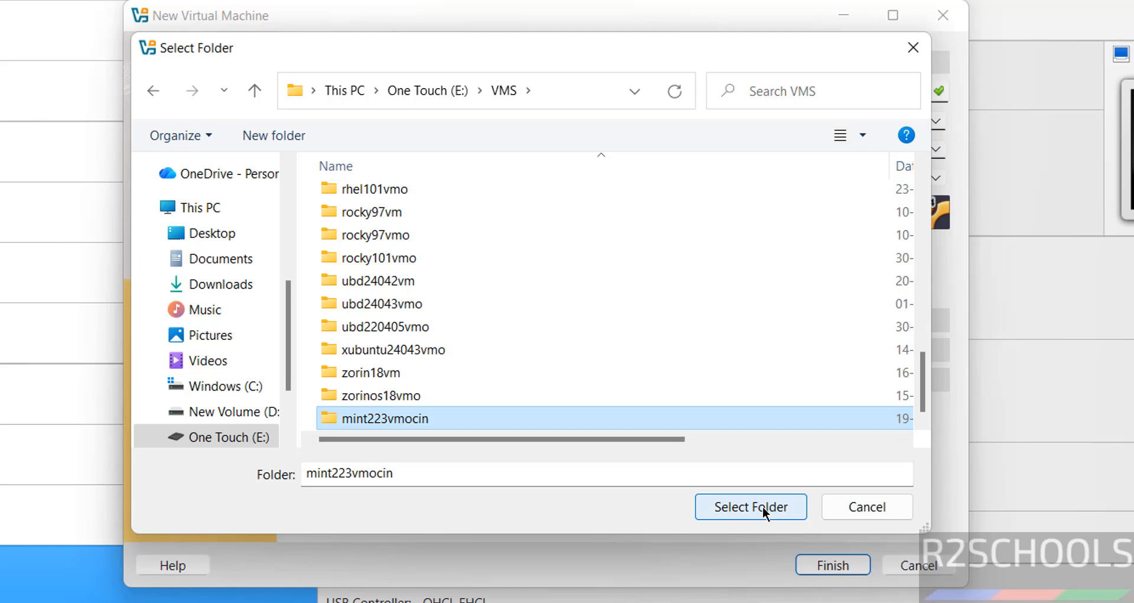
pyautogui.click(763, 506)
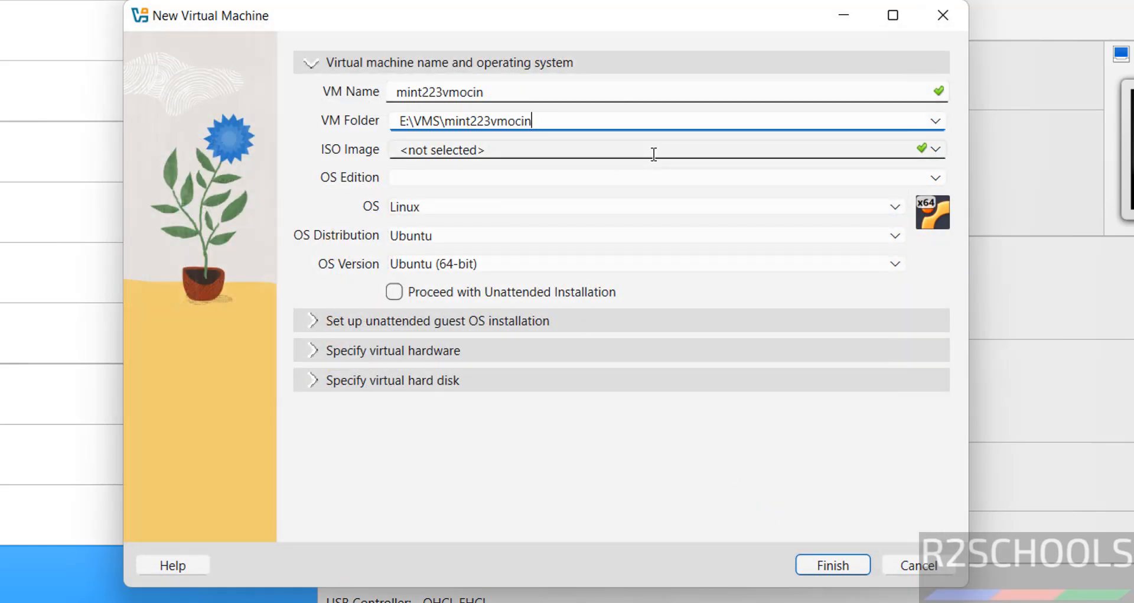
# Step: Attach linuxmint-22.3-cinnamon-64bit.iso from Downloads as the new VM's ISO image
pyautogui.click(937, 151)
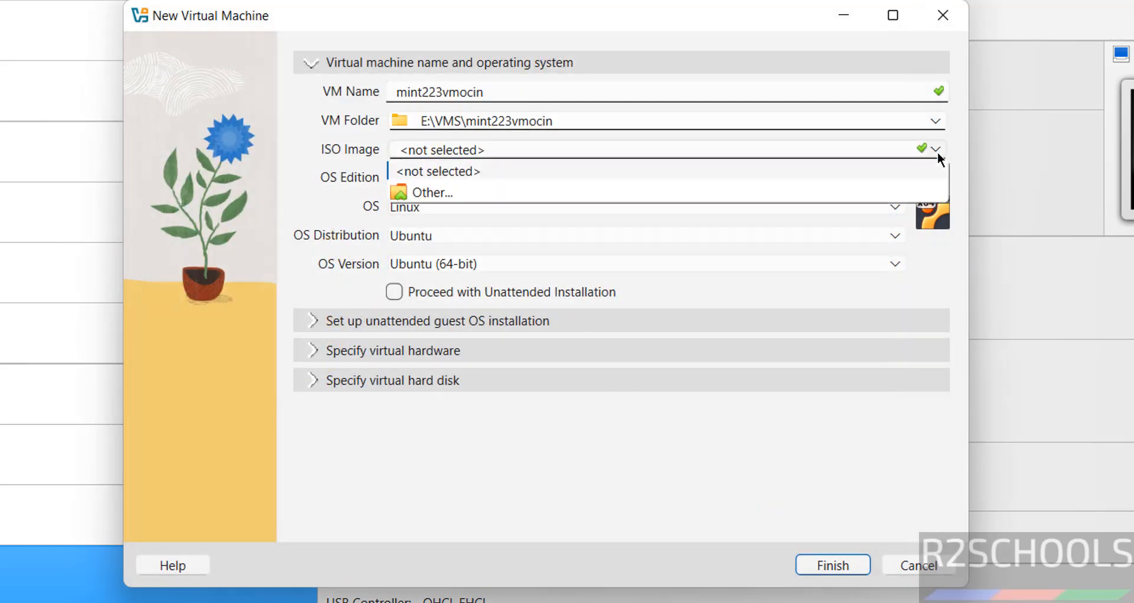
pyautogui.click(464, 189)
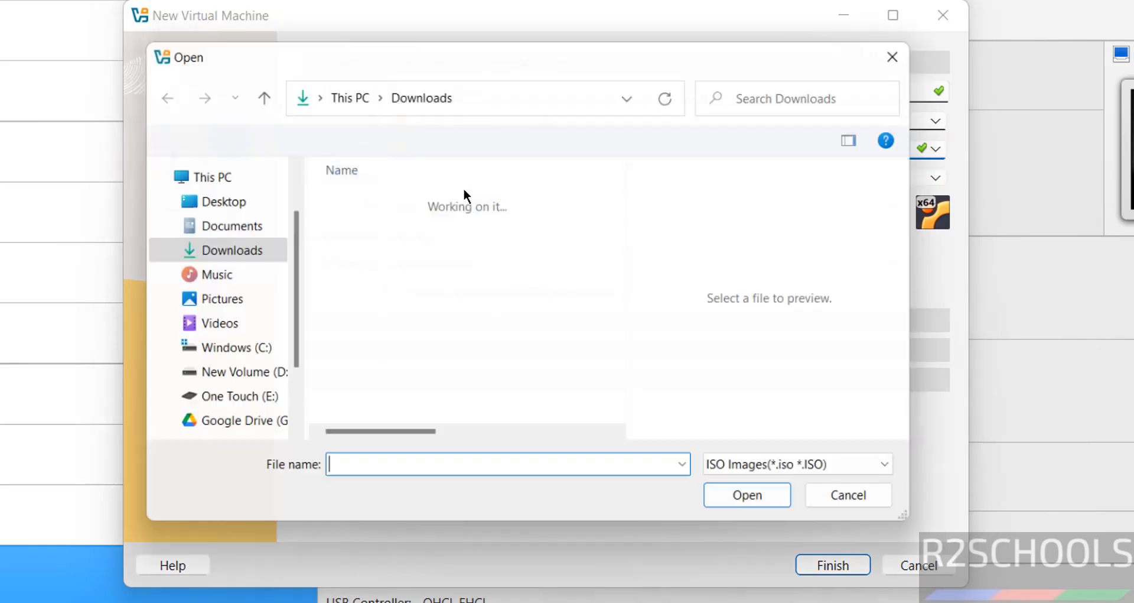
pyautogui.click(380, 277)
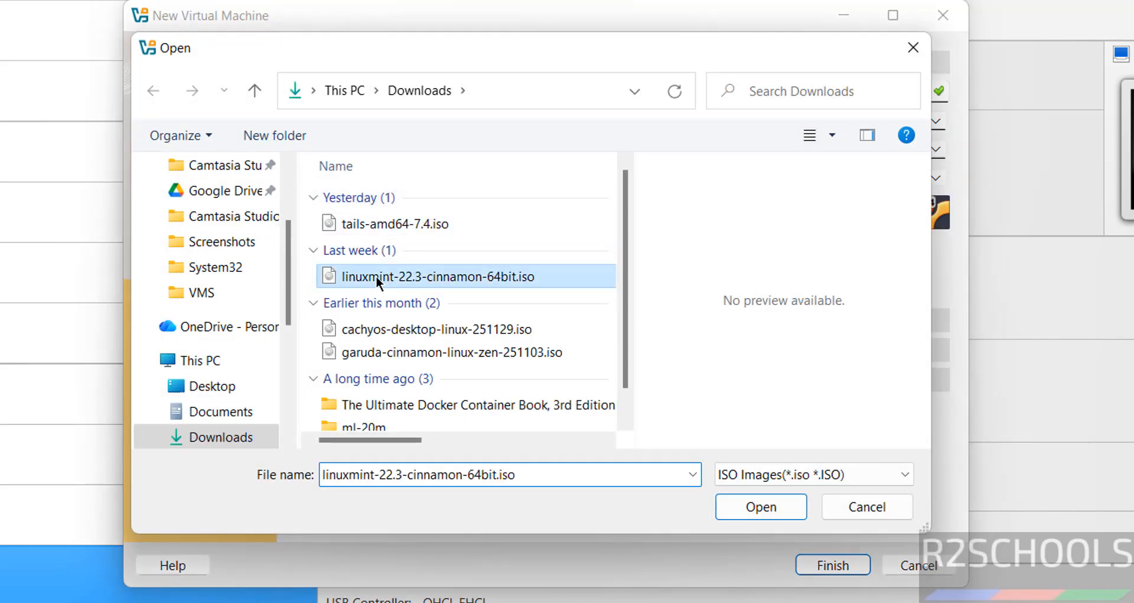
pyautogui.click(761, 506)
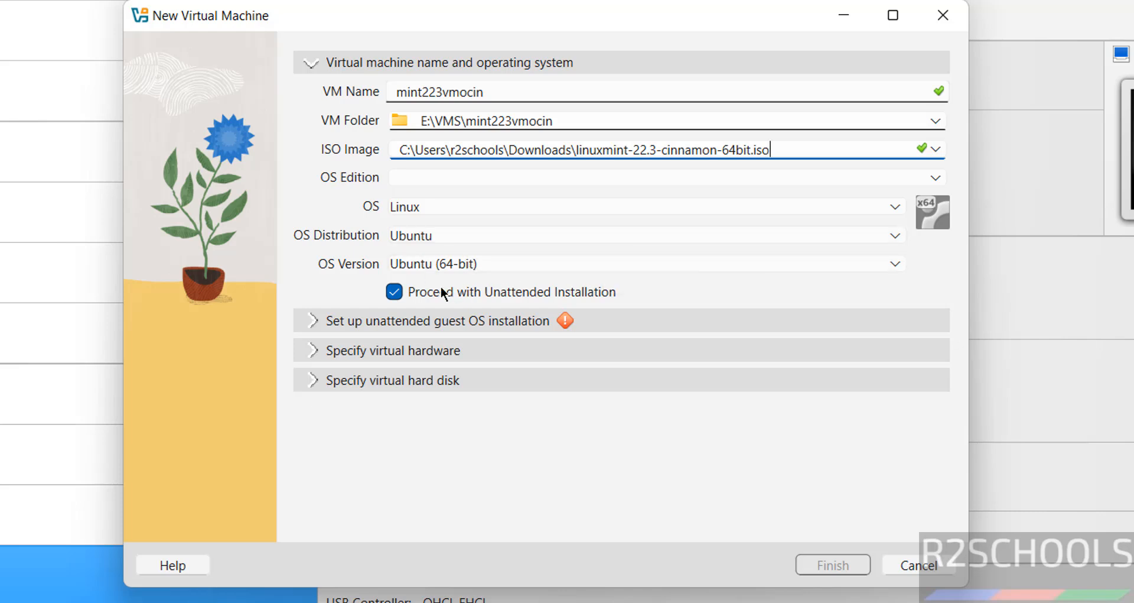
# Step: Turn off unattended installation and give the VM 4096 MB base memory and 2 CPUs
pyautogui.click(423, 292)
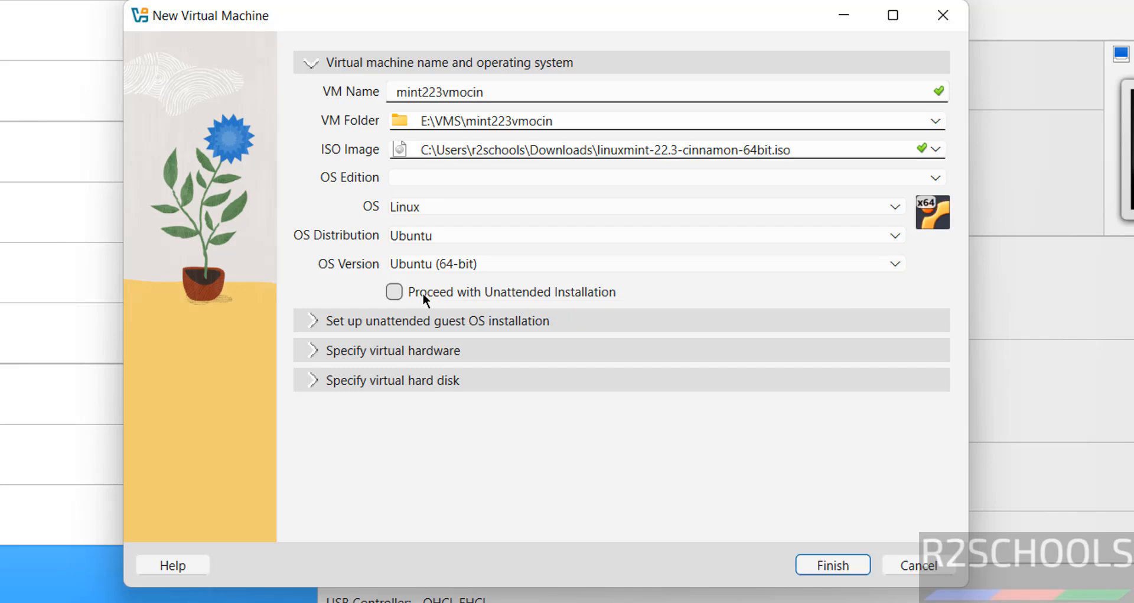
pyautogui.click(447, 350)
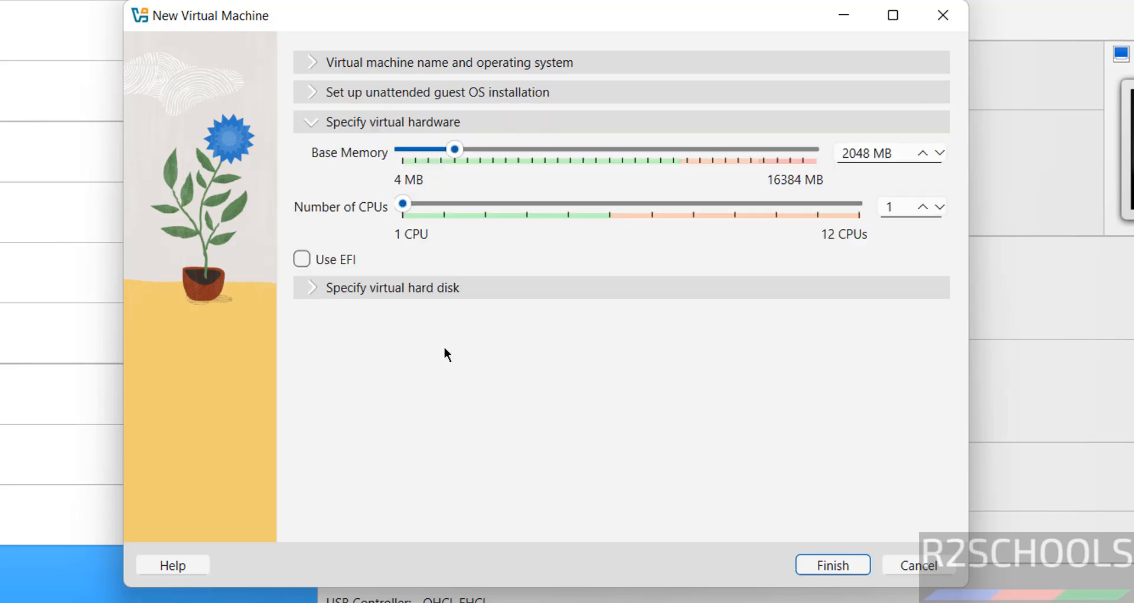
pyautogui.doubleClick(835, 153)
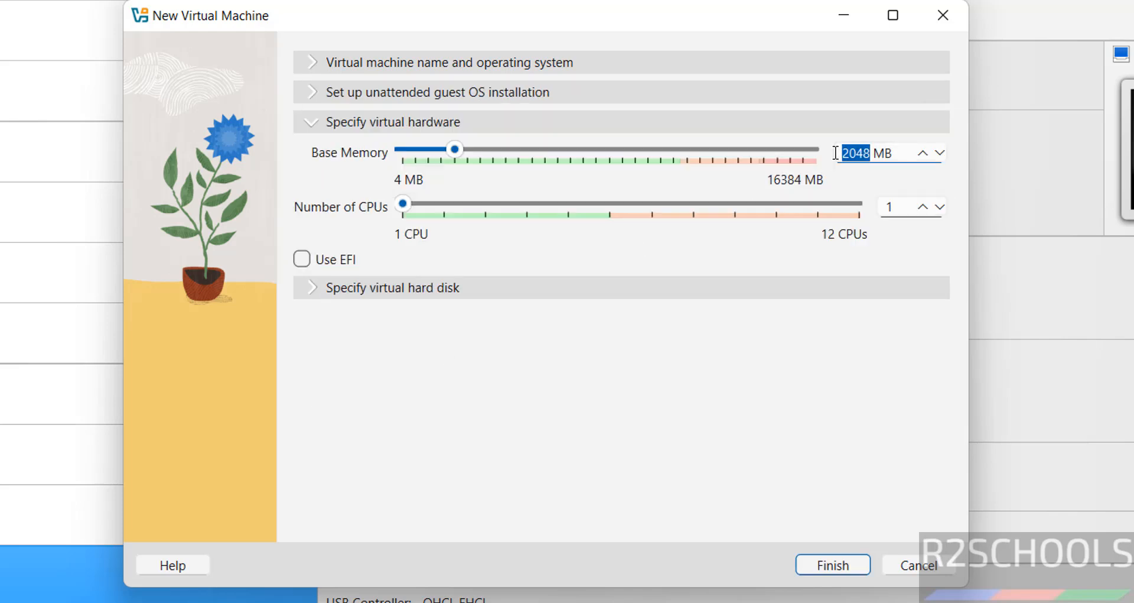
pyautogui.write('4096')
pyautogui.press('Tab')
pyautogui.write('2')
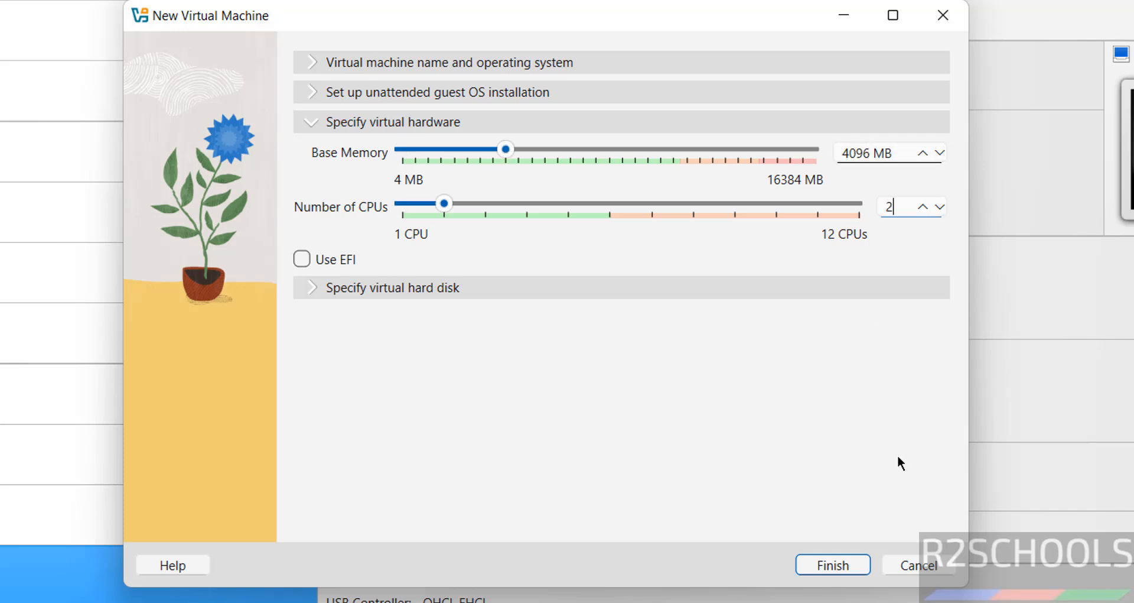
# Step: Set a 50 GB virtual hard disk and finish creating the VM
pyautogui.click(448, 292)
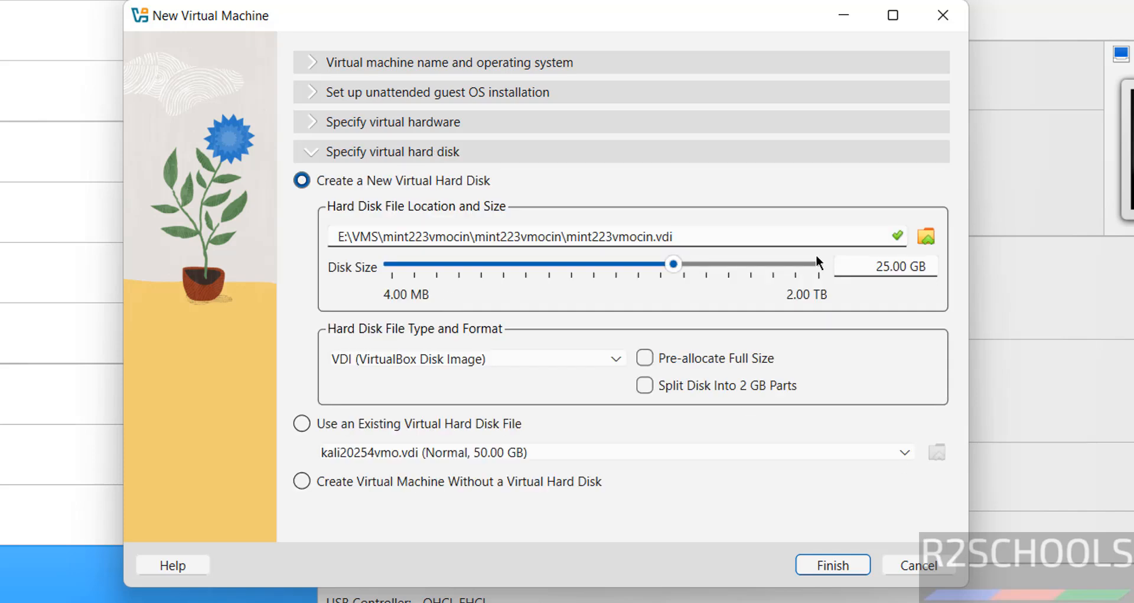
pyautogui.doubleClick(882, 267)
pyautogui.write('50')
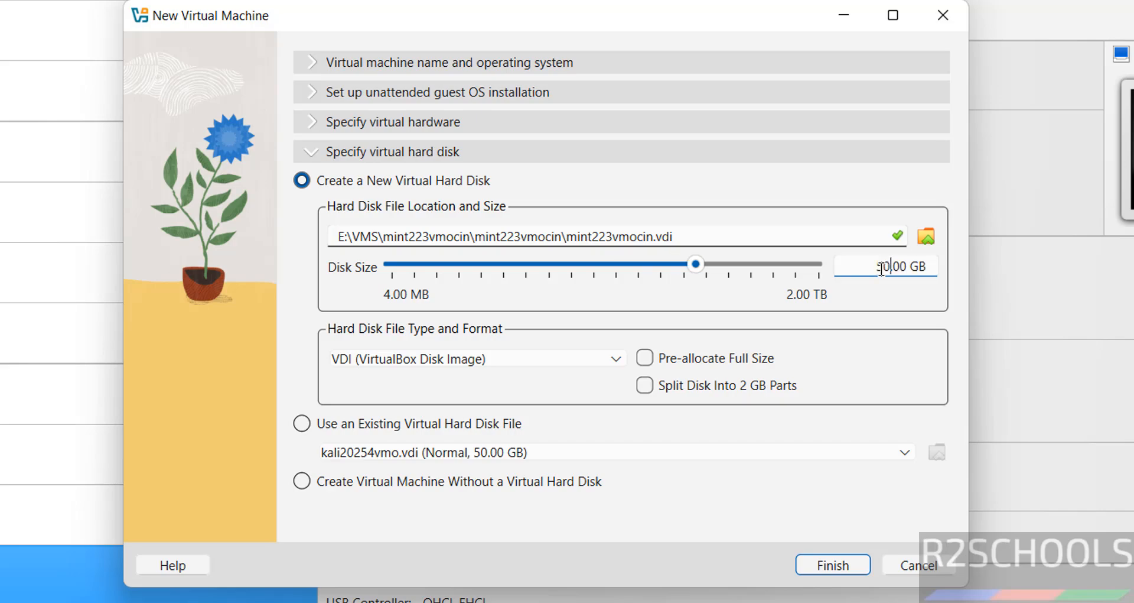
pyautogui.click(829, 565)
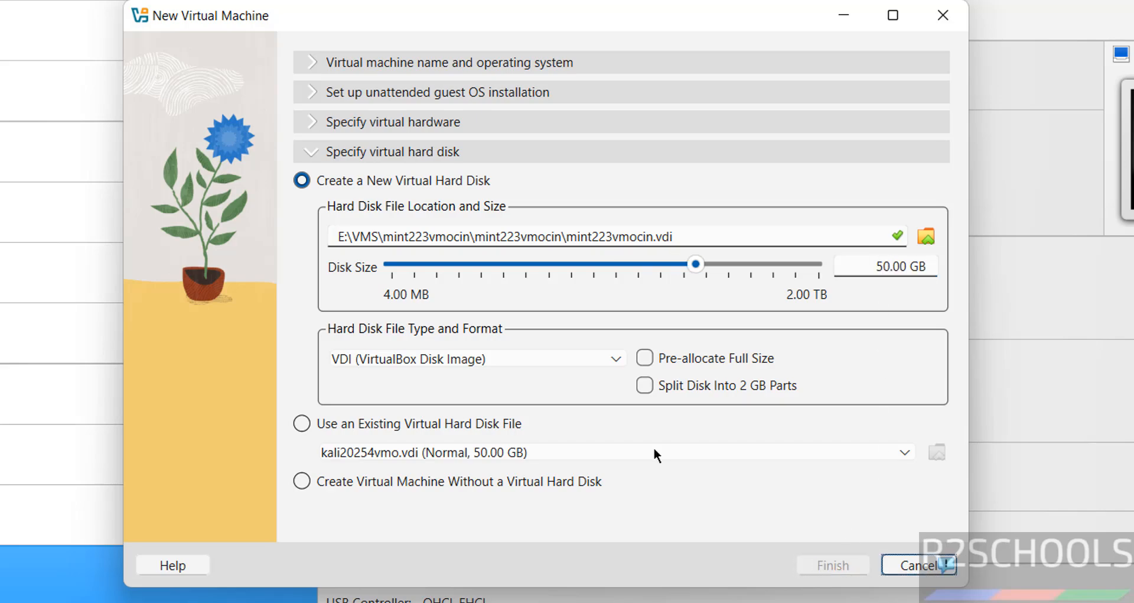
pyautogui.press('Num_Lock')
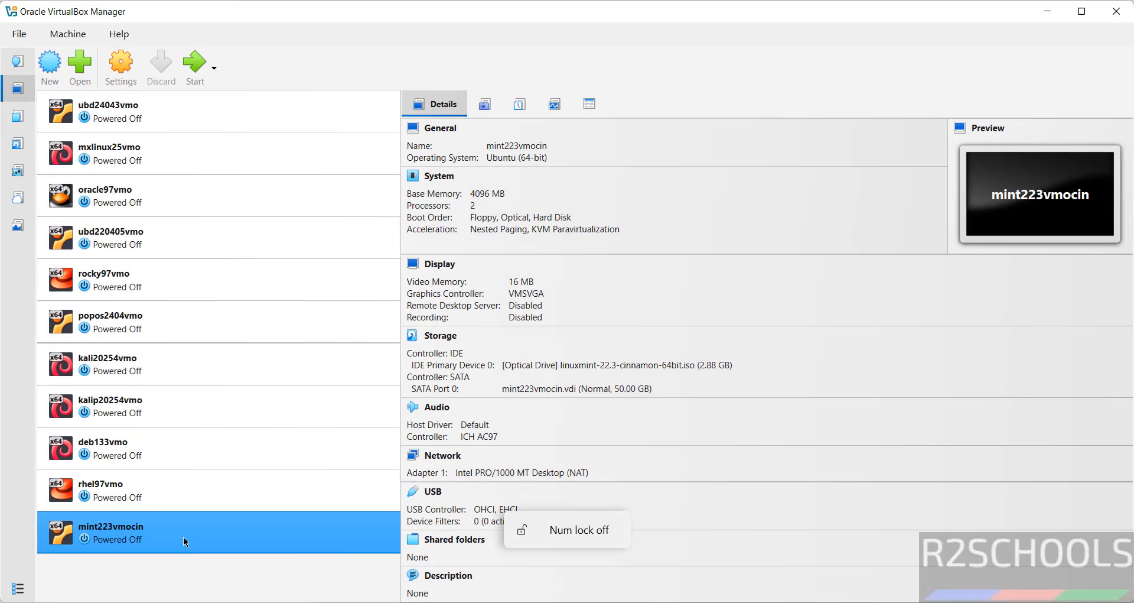
# Step: Start mint223vmocin, maximize its window, and boot 'Start Linux Mint' from the boot menu
pyautogui.rightClick(185, 541)
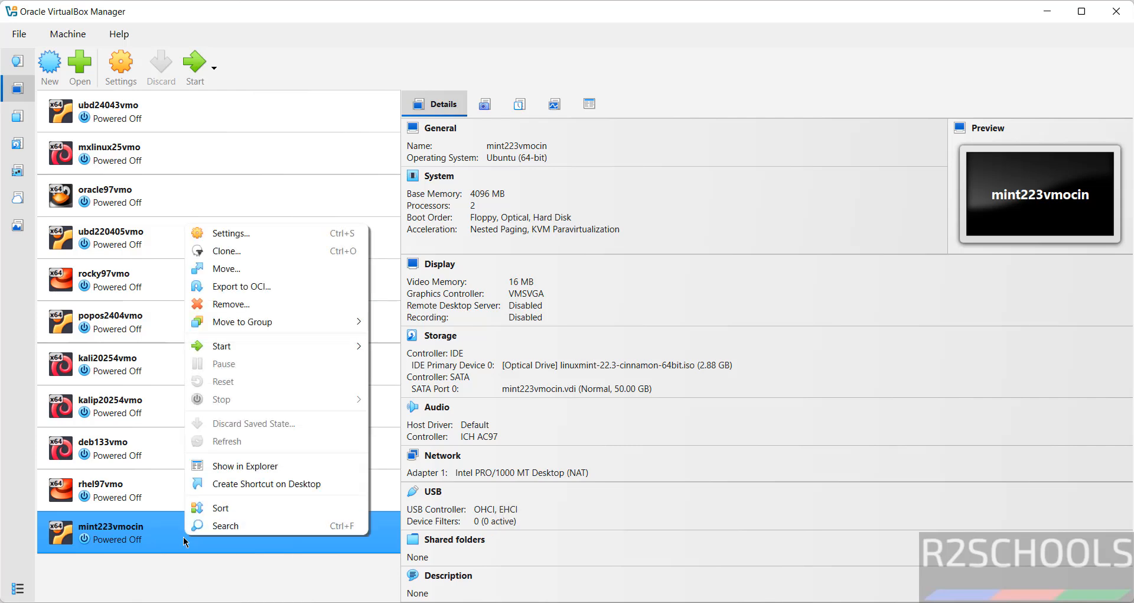
pyautogui.click(304, 17)
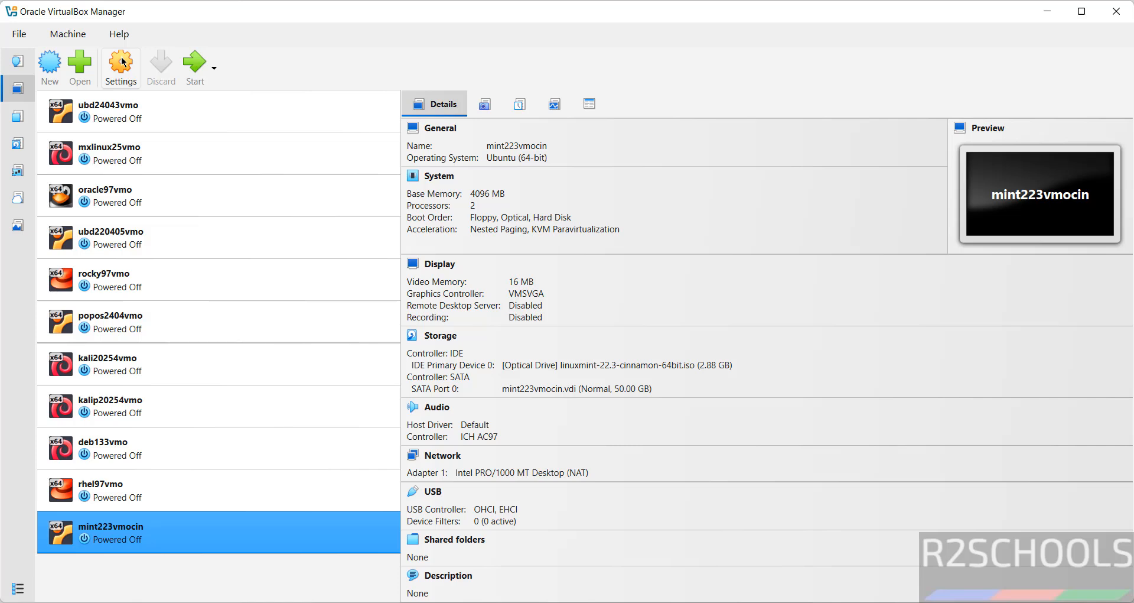
pyautogui.click(194, 74)
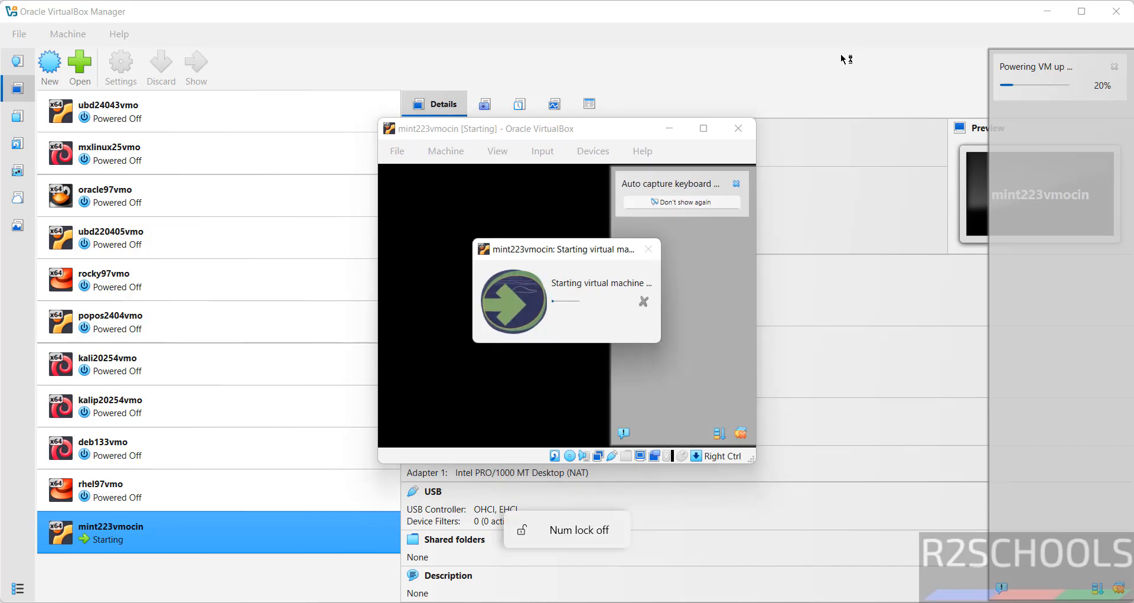
pyautogui.click(706, 126)
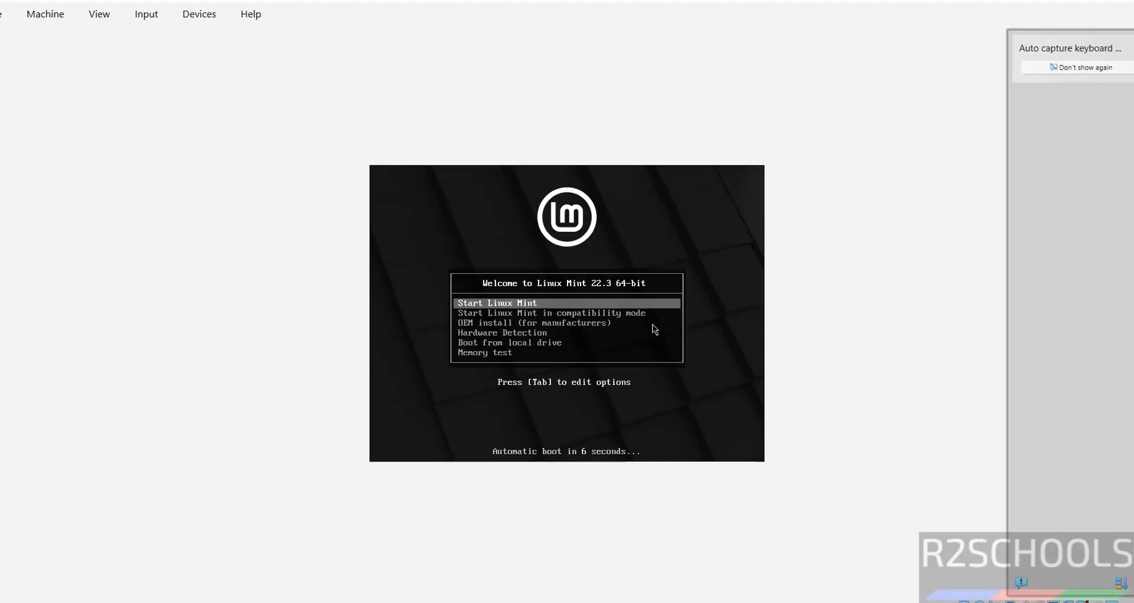
pyautogui.press('Up')
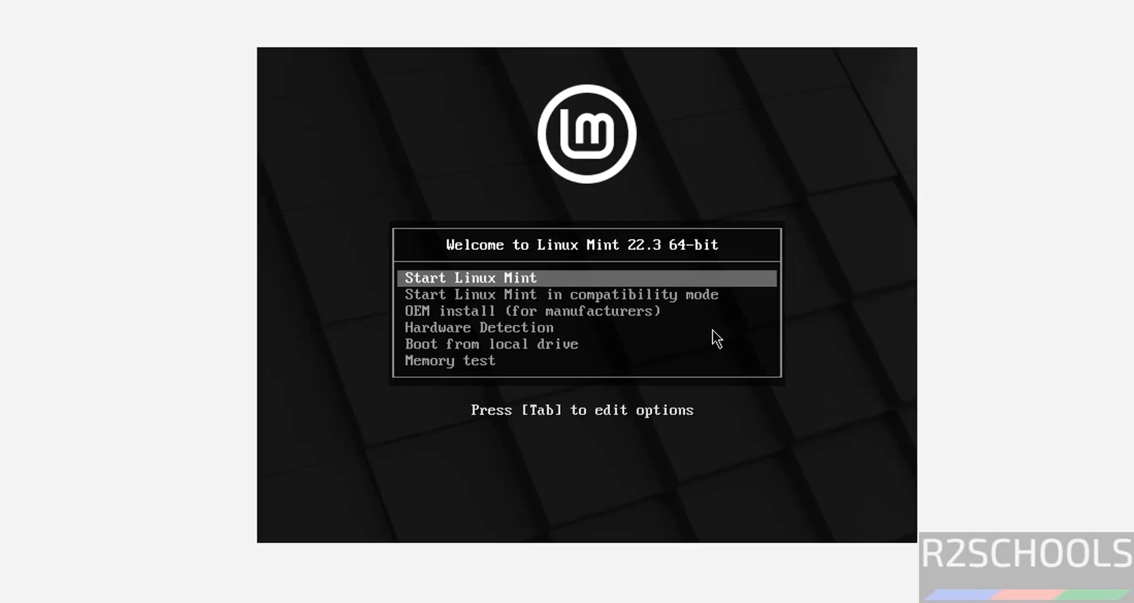
pyautogui.press('Return')
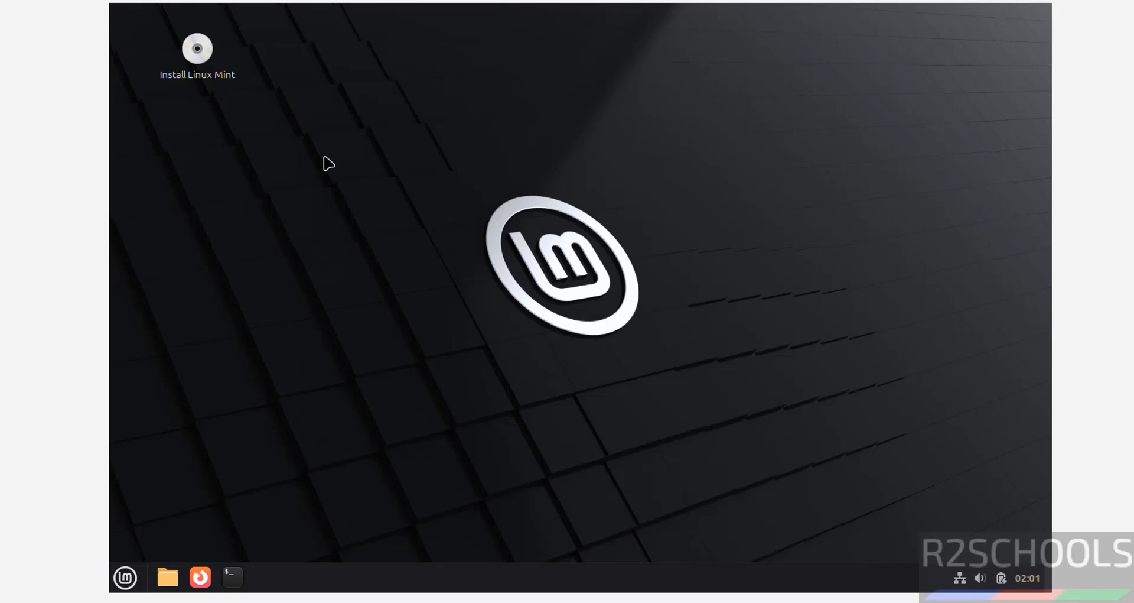
# Step: Launch the Install Linux Mint installer from the live desktop
pyautogui.click(196, 54)
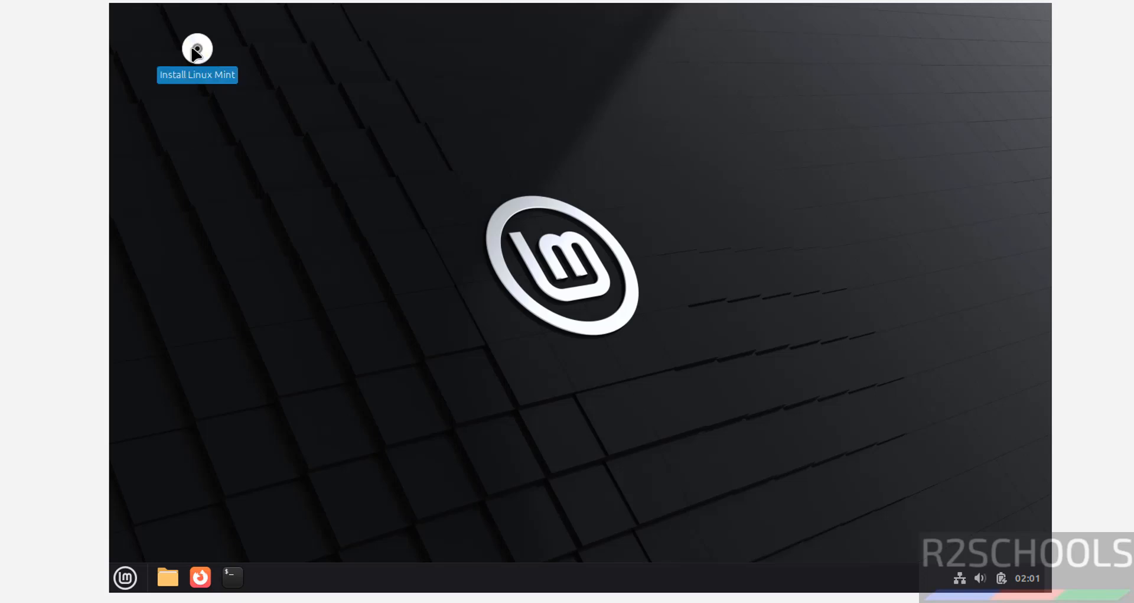
pyautogui.rightClick(196, 53)
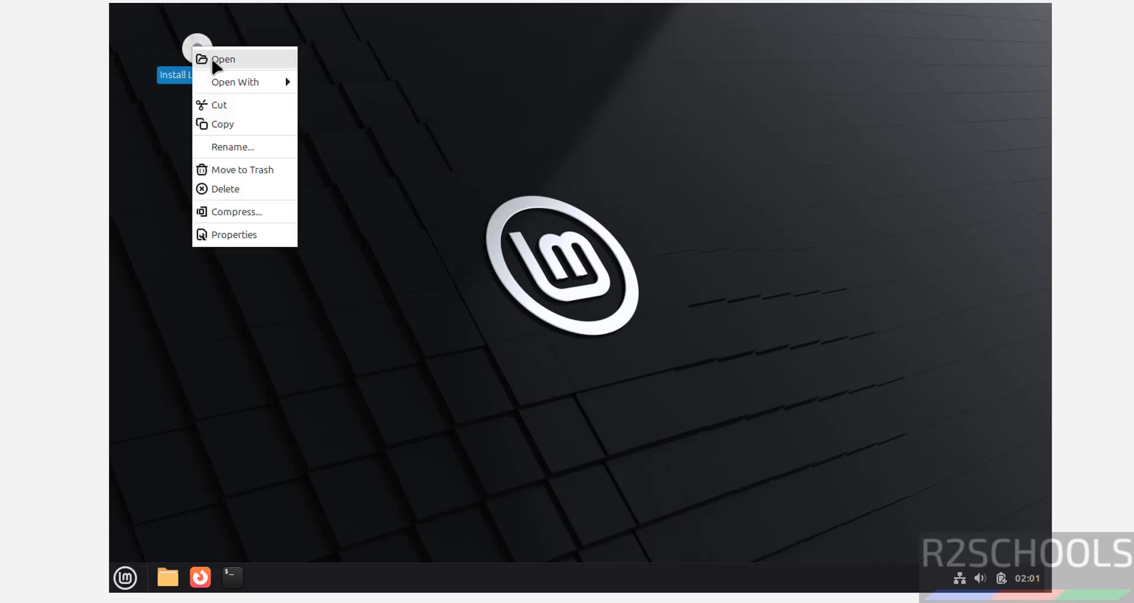
pyautogui.click(444, 245)
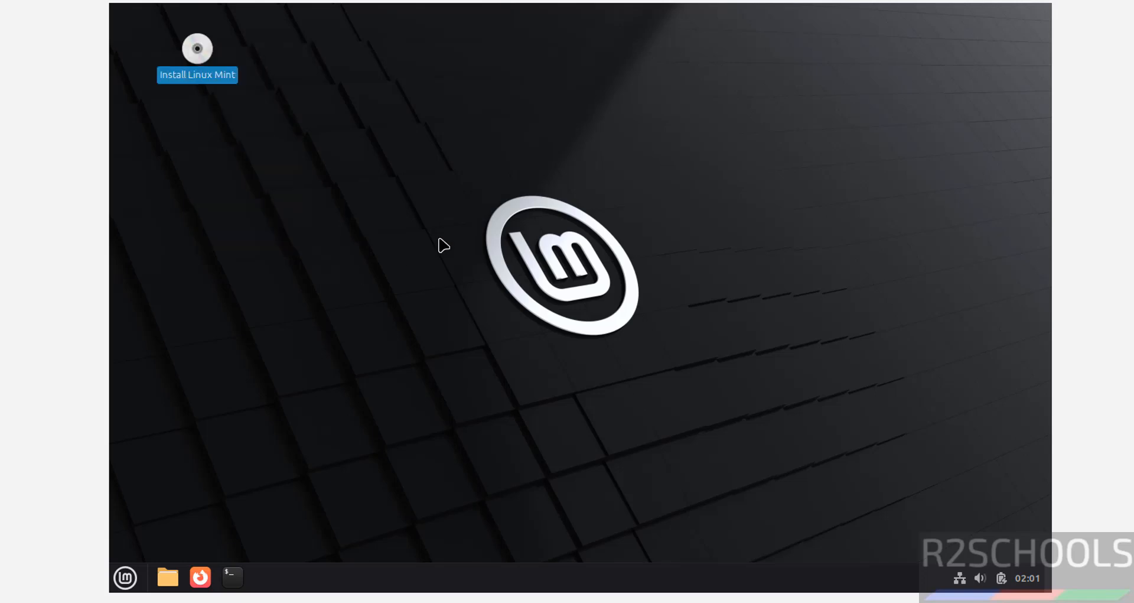
pyautogui.doubleClick(205, 58)
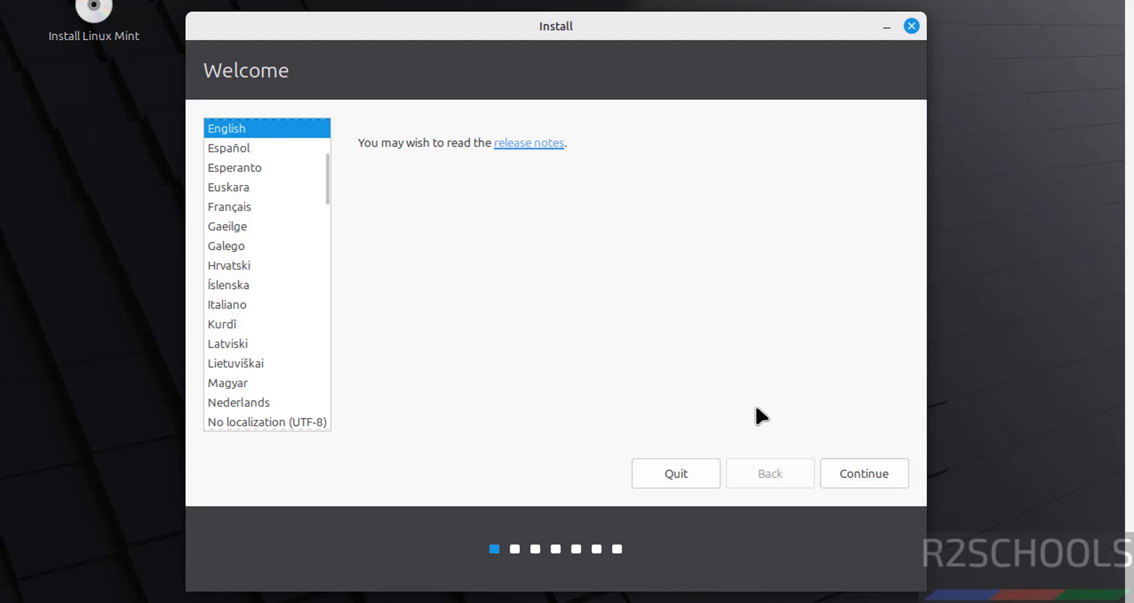
# Step: Accept English, the English (US) keyboard and multimedia codecs, then choose Erase disk and Install Now
pyautogui.click(848, 475)
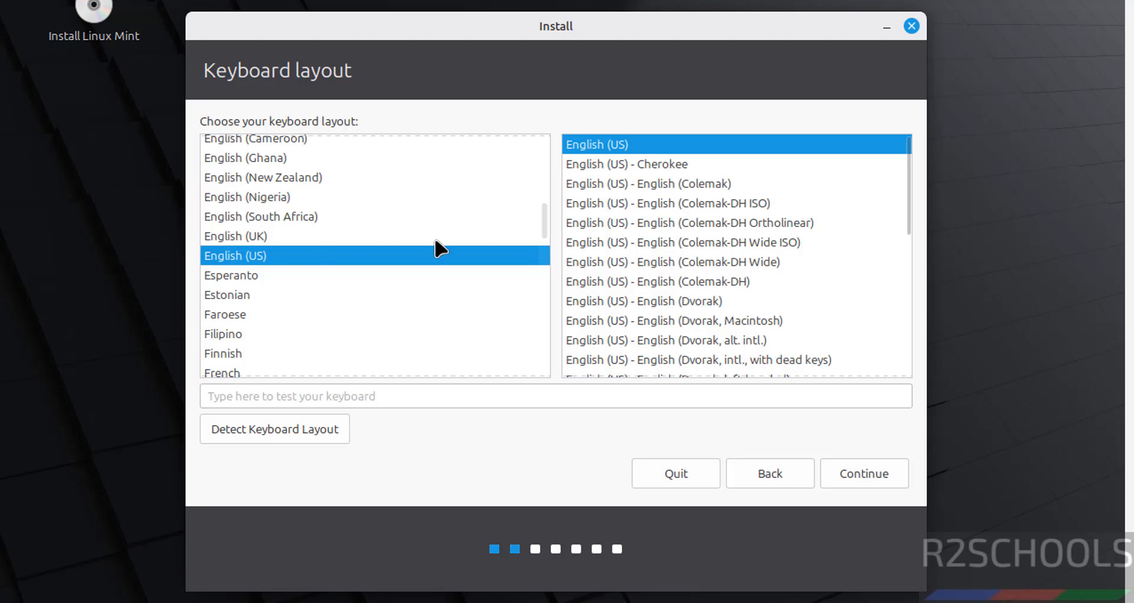
pyautogui.click(851, 468)
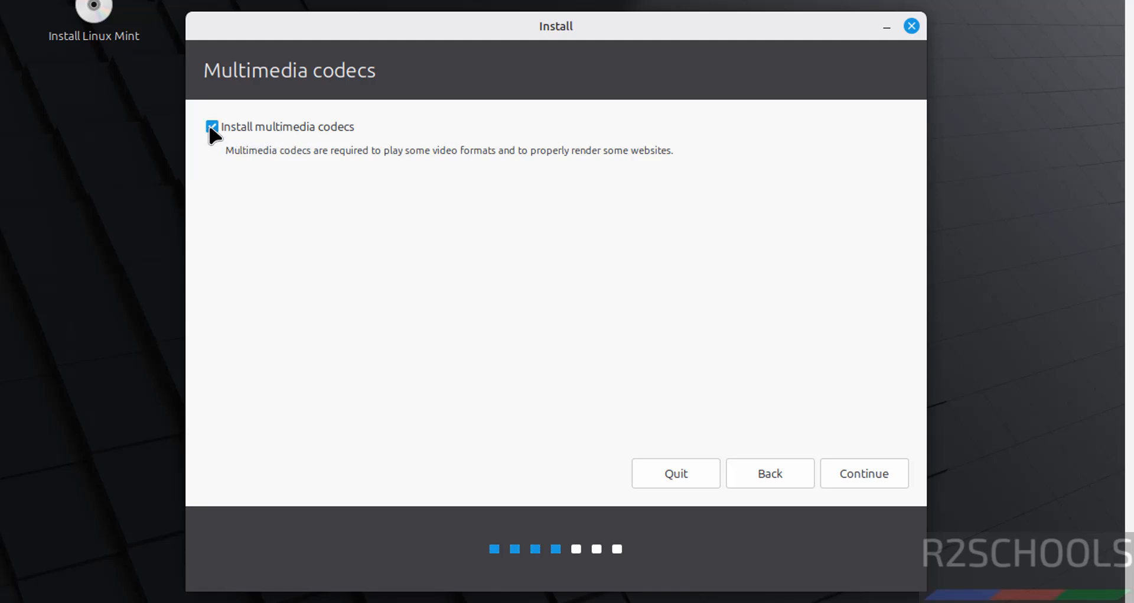
pyautogui.click(855, 483)
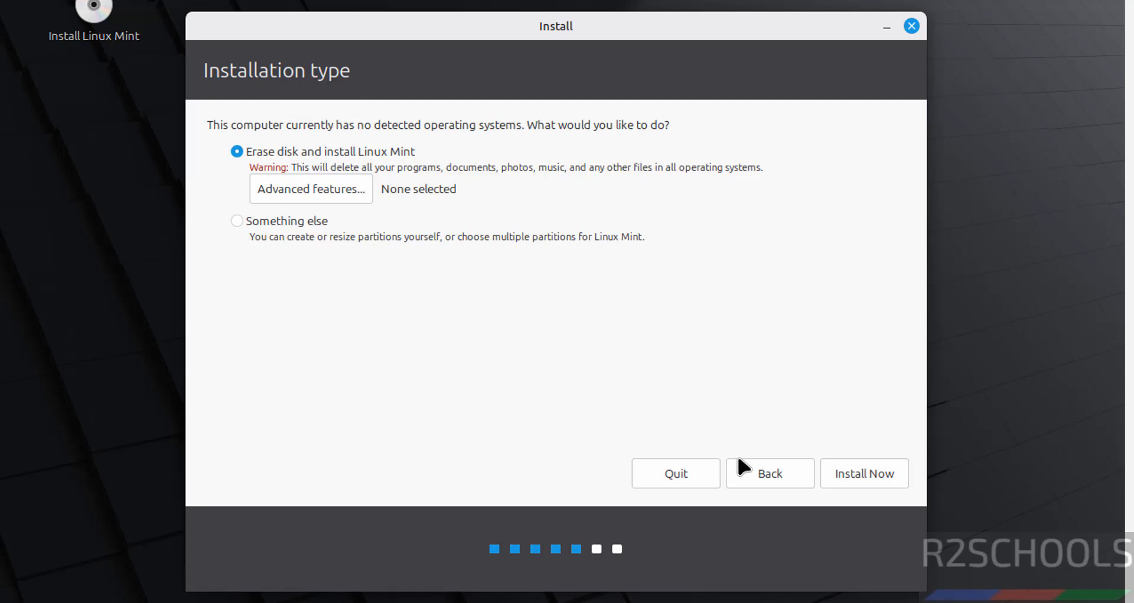
pyautogui.click(877, 473)
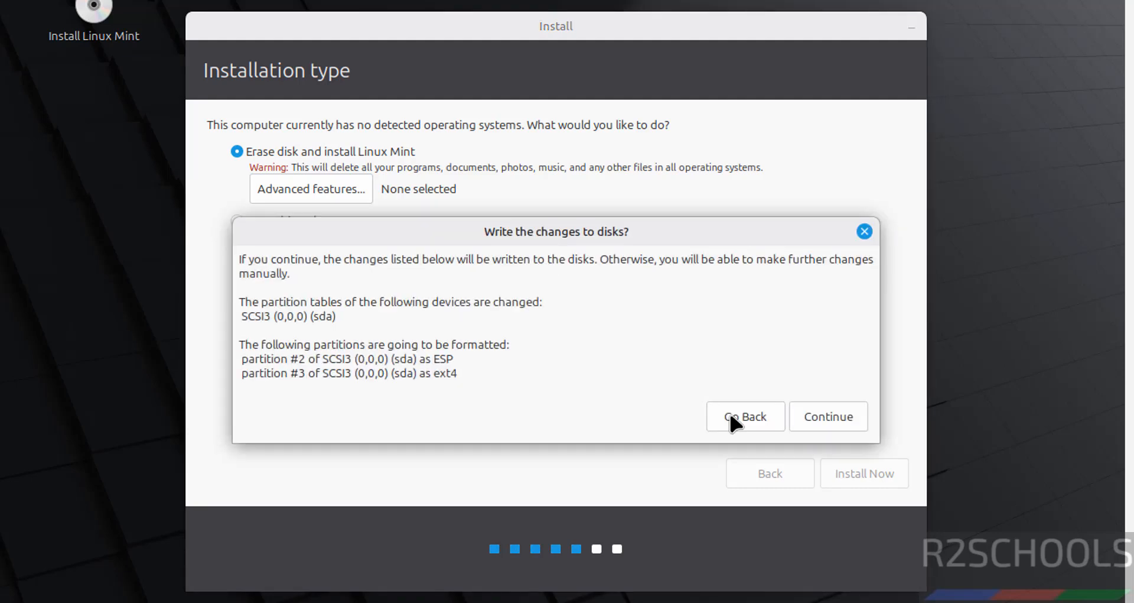
# Step: Confirm writing the partitions to disk and set the location to Kolkata, India
pyautogui.click(819, 421)
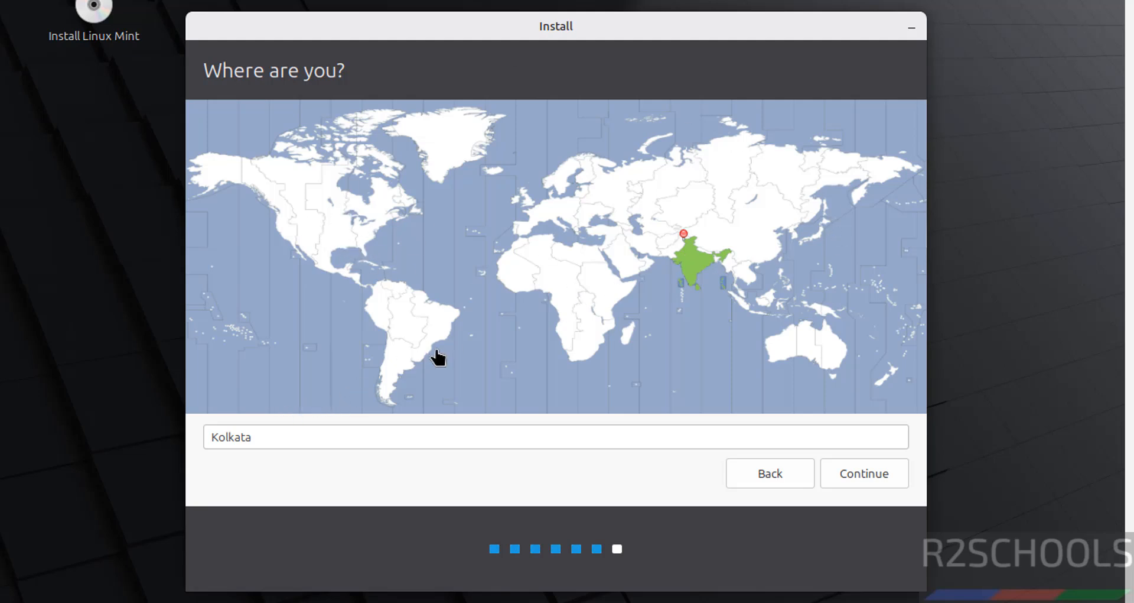
pyautogui.doubleClick(317, 437)
pyautogui.write('sing')
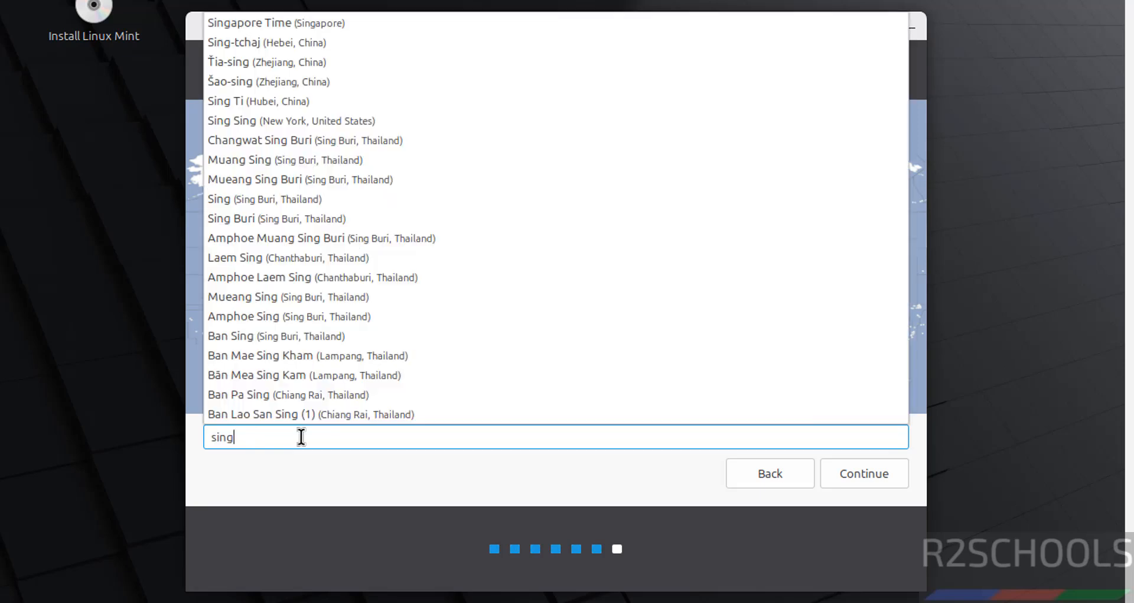
pyautogui.press('BackSpace')
pyautogui.press('BackSpace')
pyautogui.press('BackSpace')
pyautogui.press('BackSpace')
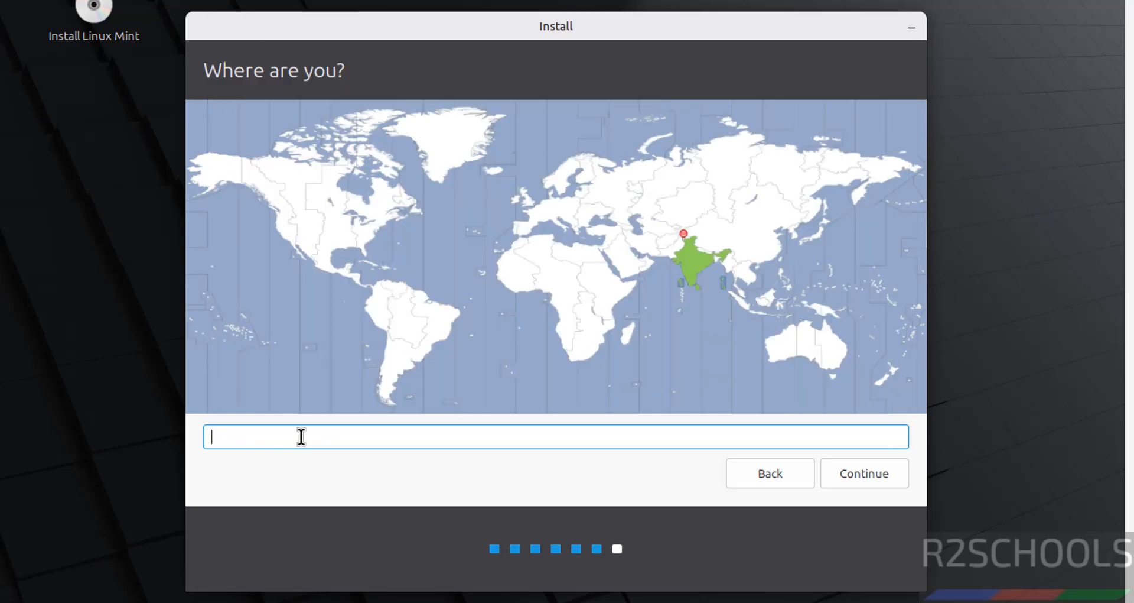
pyautogui.click(705, 266)
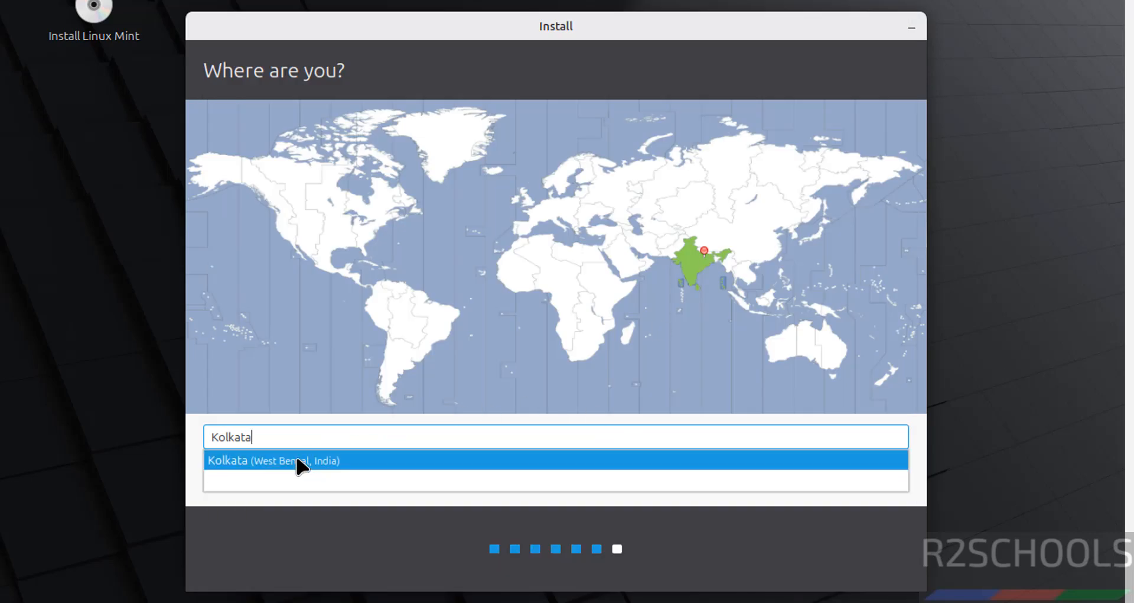
pyautogui.click(295, 458)
pyautogui.click(873, 479)
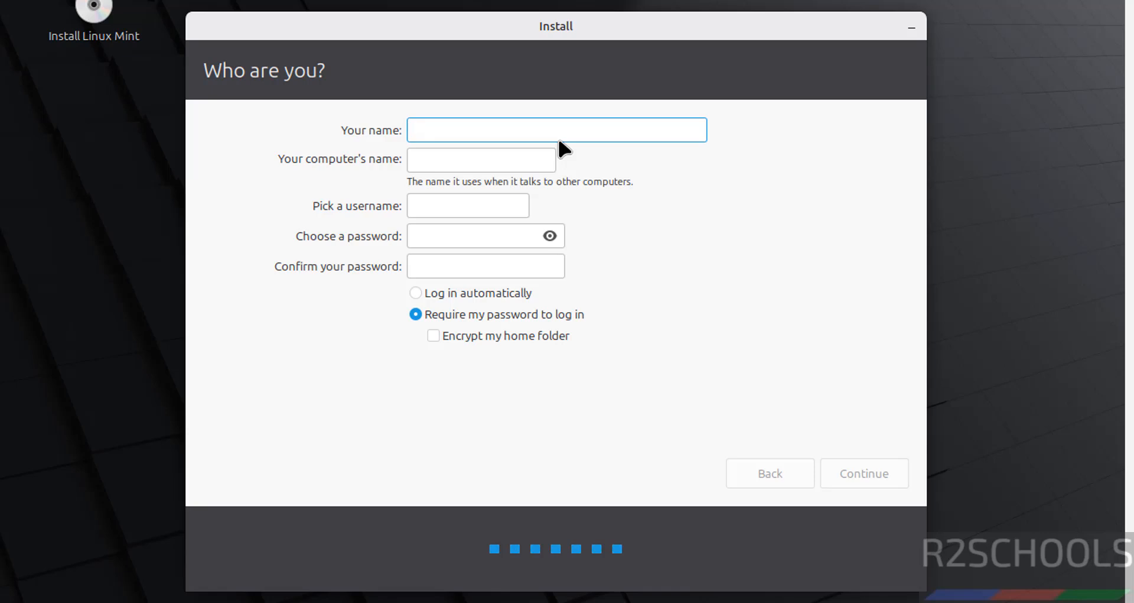
# Step: Enter the user's name and correct the computer name to mint223vm
pyautogui.write('r2schools')
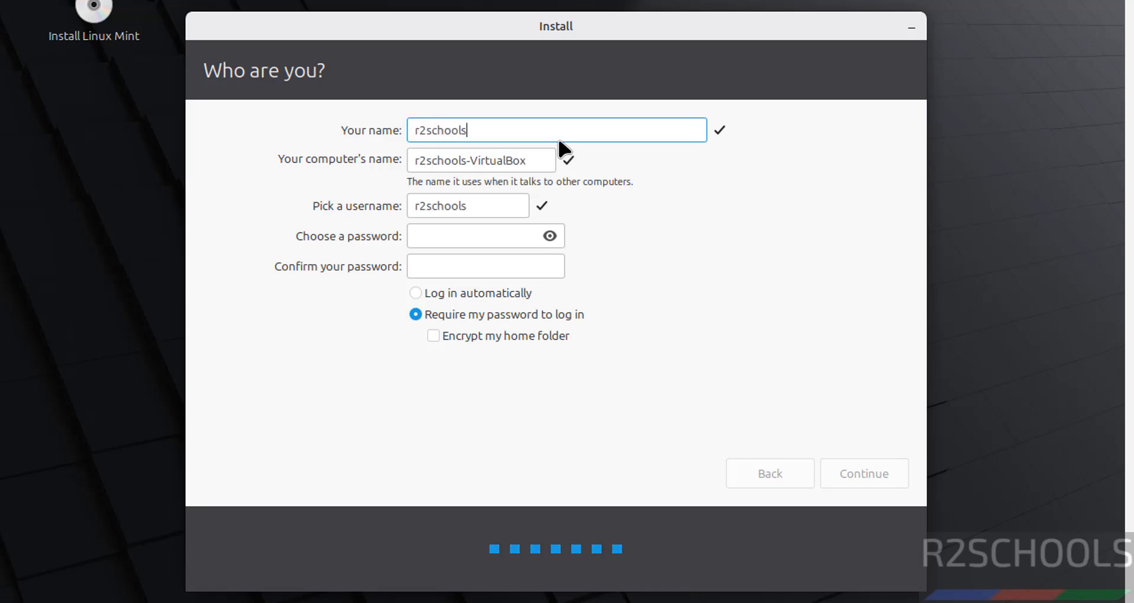
pyautogui.moveTo(496, 131); pyautogui.dragTo(413, 130)
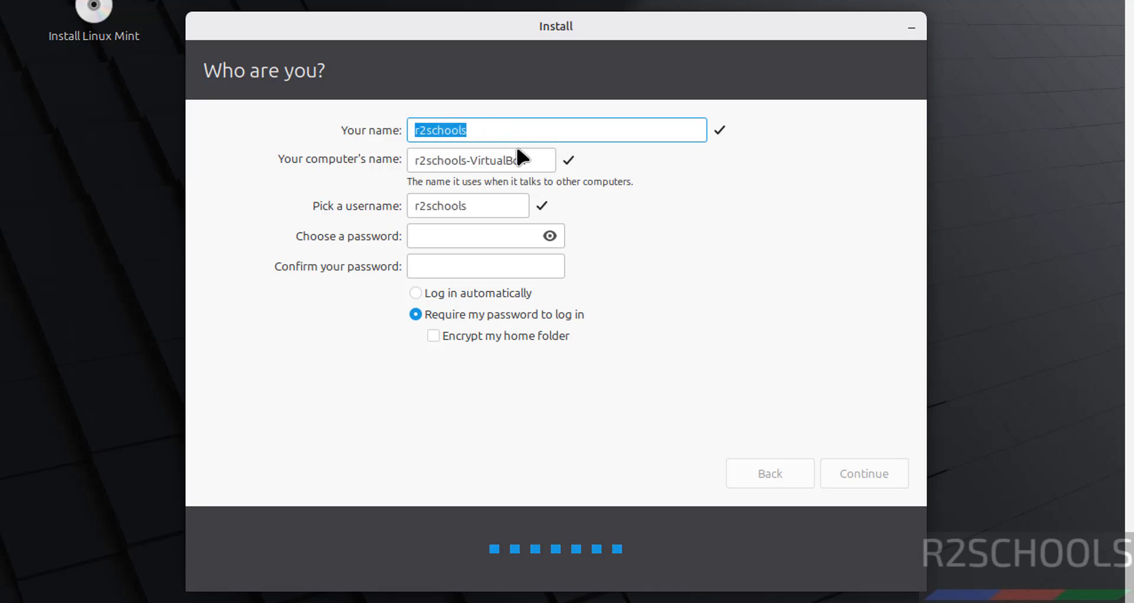
pyautogui.moveTo(532, 161); pyautogui.dragTo(342, 167)
pyautogui.write('nmin2')
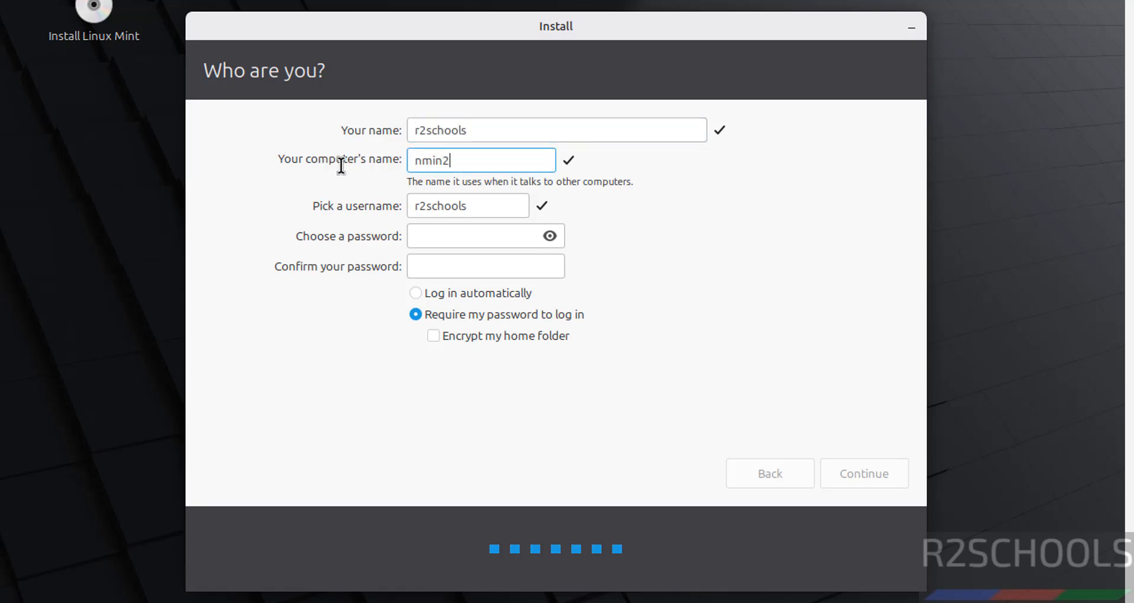
pyautogui.write('23vm')
pyautogui.click(424, 161)
pyautogui.press('BackSpace')
pyautogui.click(433, 160)
pyautogui.write('t')
# Step: Enter and confirm the account password, leaving home-folder encryption turned off
pyautogui.click(494, 205)
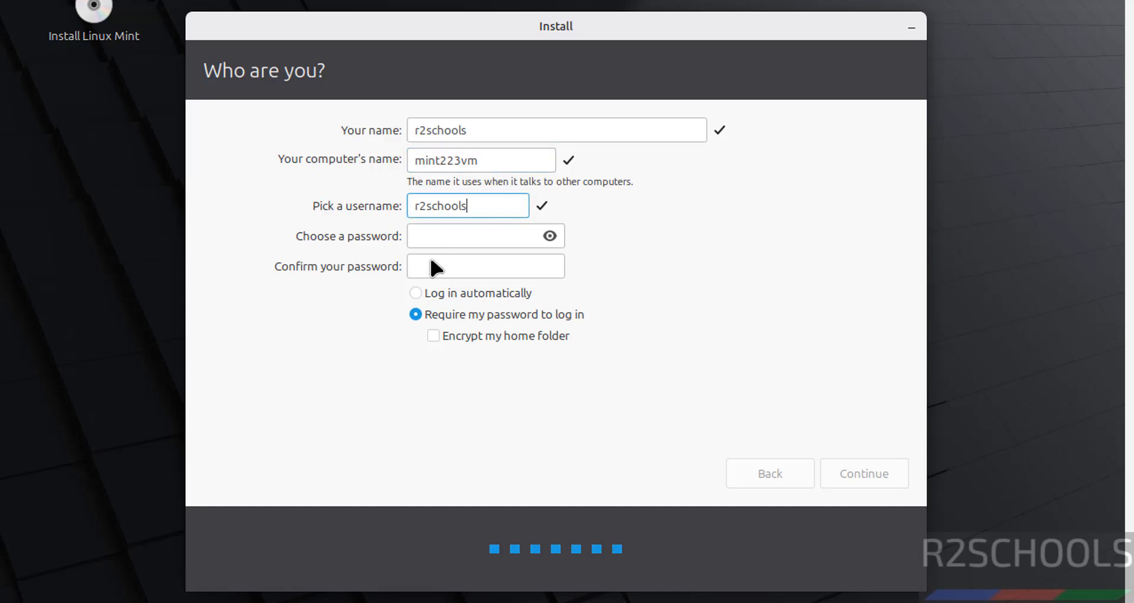
pyautogui.click(431, 238)
pyautogui.write('●●')
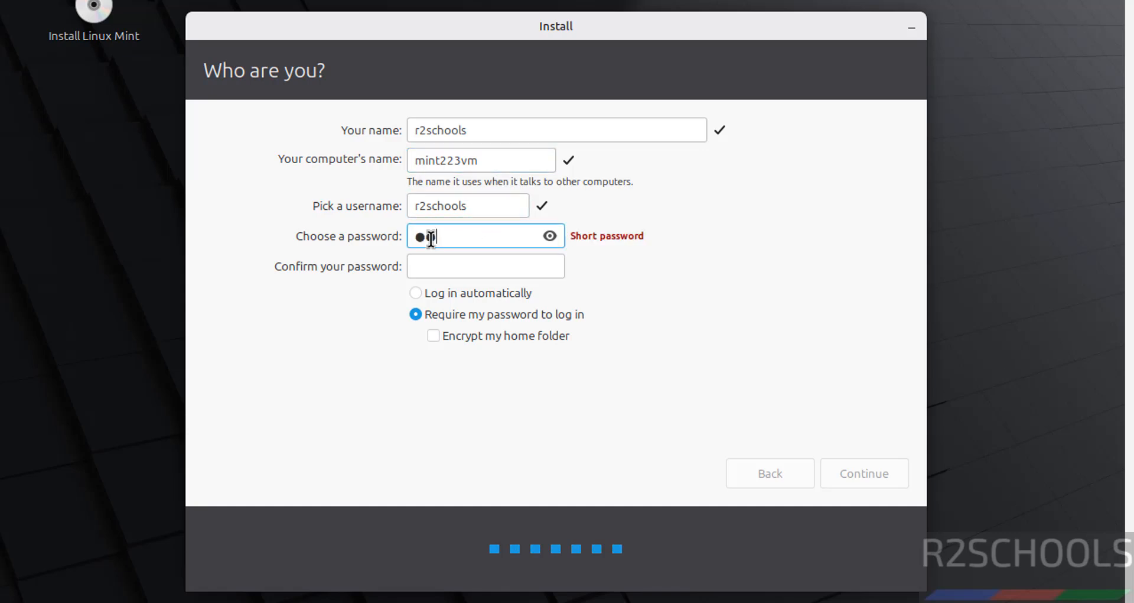
pyautogui.write('●●●●●●●')
pyautogui.press('Tab')
pyautogui.write('●')
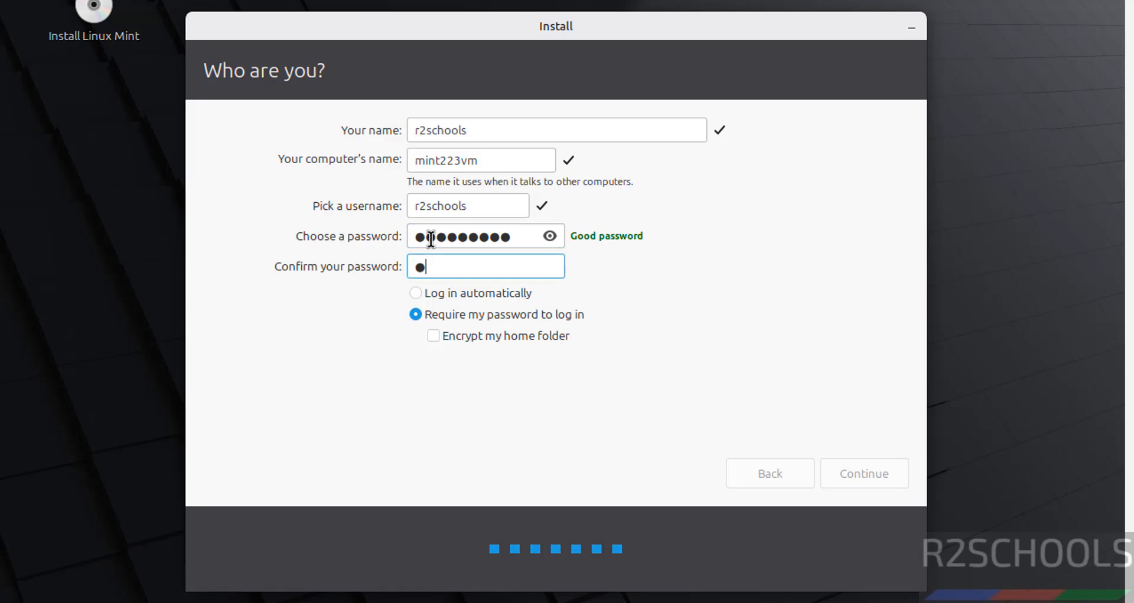
pyautogui.write('●●●●●●●●')
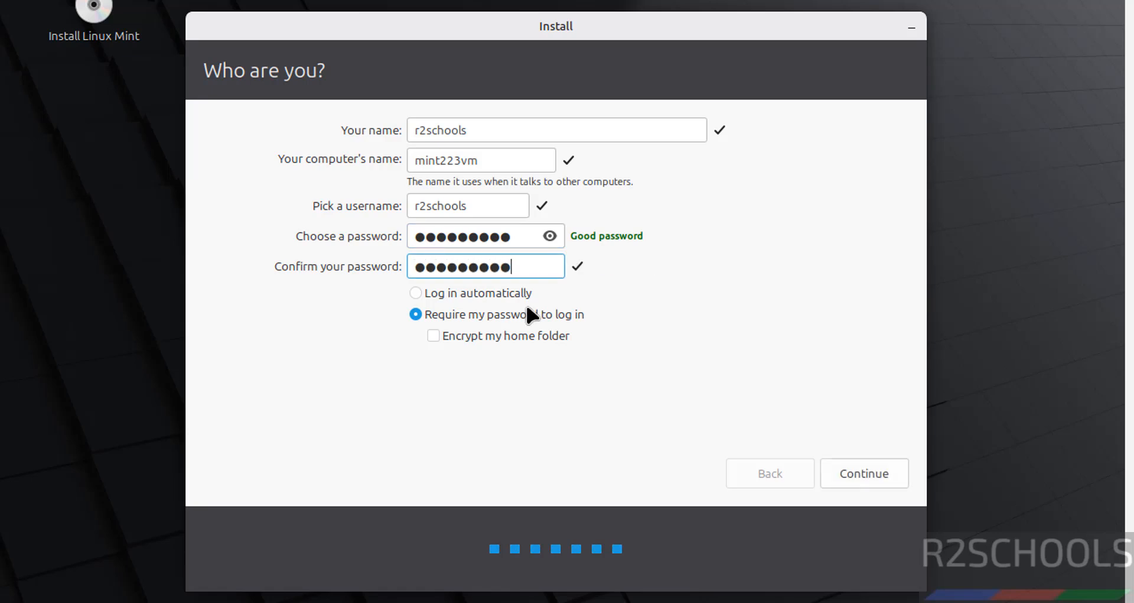
pyautogui.click(468, 338)
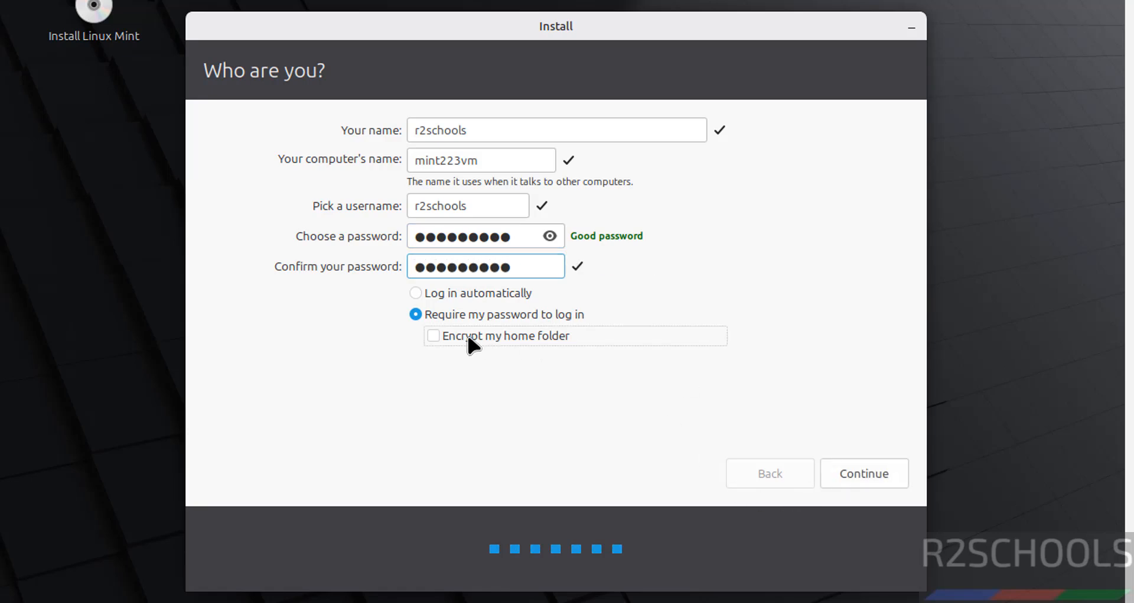
pyautogui.click(467, 337)
# Step: Start installing Linux Mint and restart the VM once installation completes
pyautogui.click(868, 472)
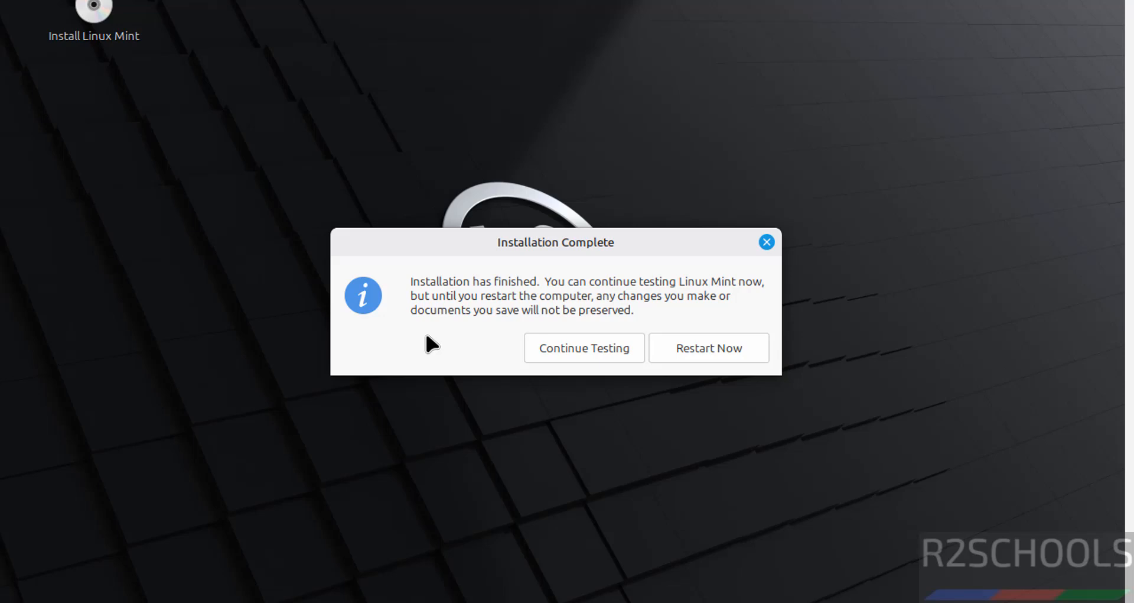
pyautogui.click(682, 354)
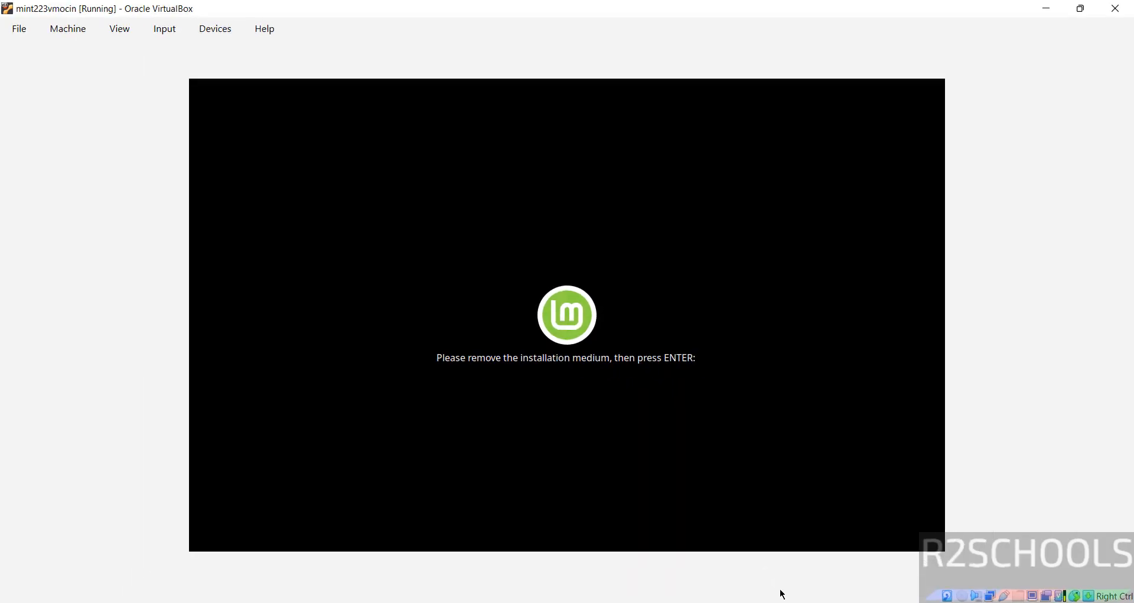
# Step: Check that the VM's optical drive is empty in VirtualBox Manager, then continue booting the VM
pyautogui.click(807, 602)
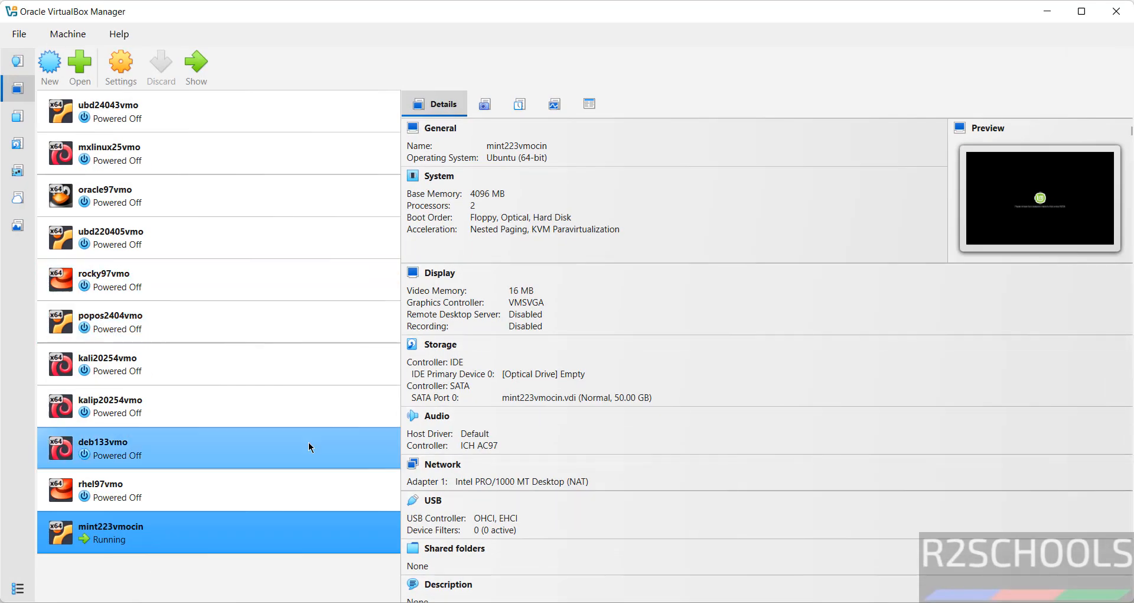
pyautogui.click(528, 377)
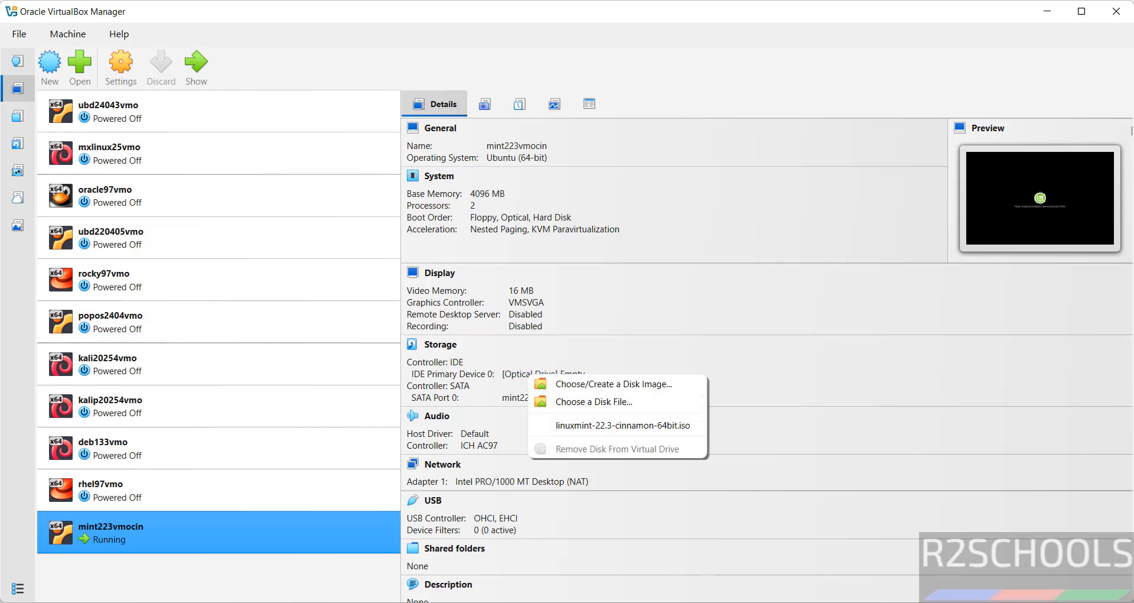
pyautogui.click(834, 602)
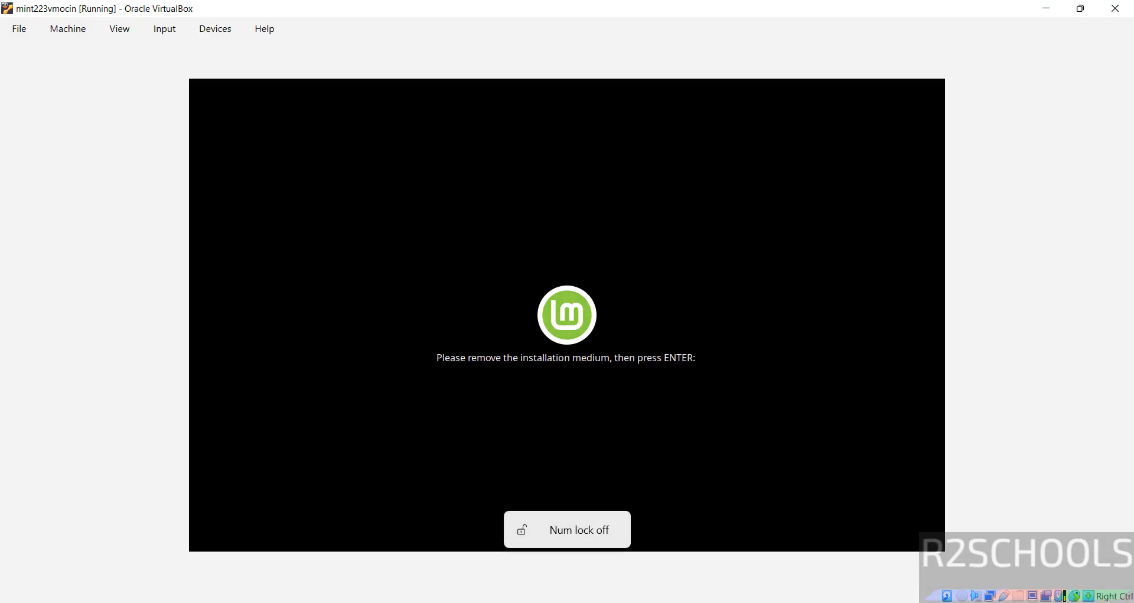
pyautogui.press('Return')
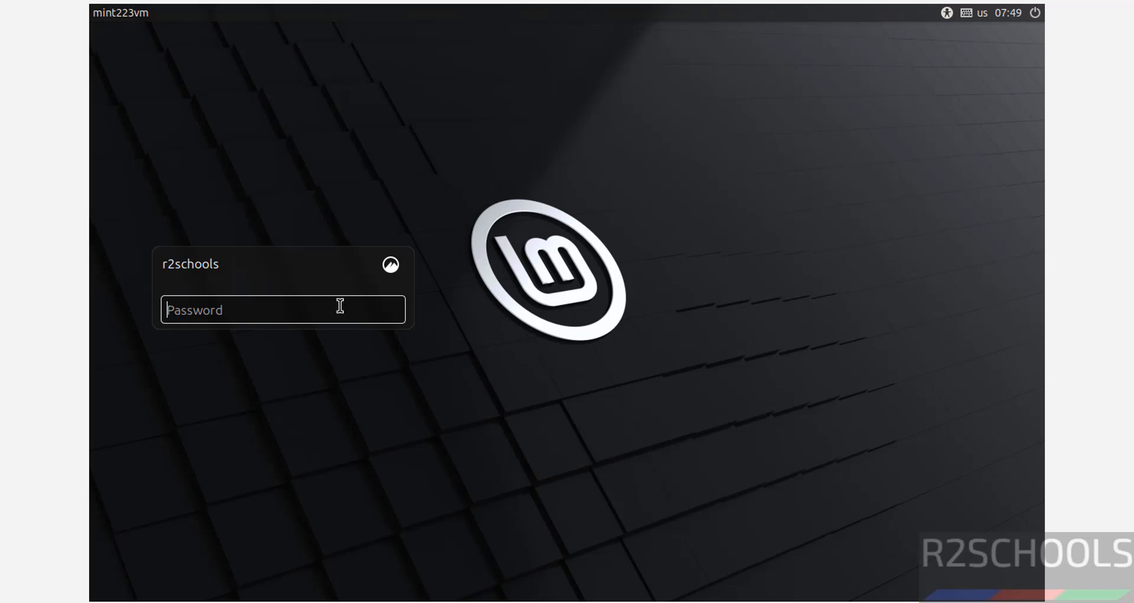
# Step: Log in with the account password, stop the Welcome screen showing at startup, and close it
pyautogui.write('*********')
pyautogui.press('Return')
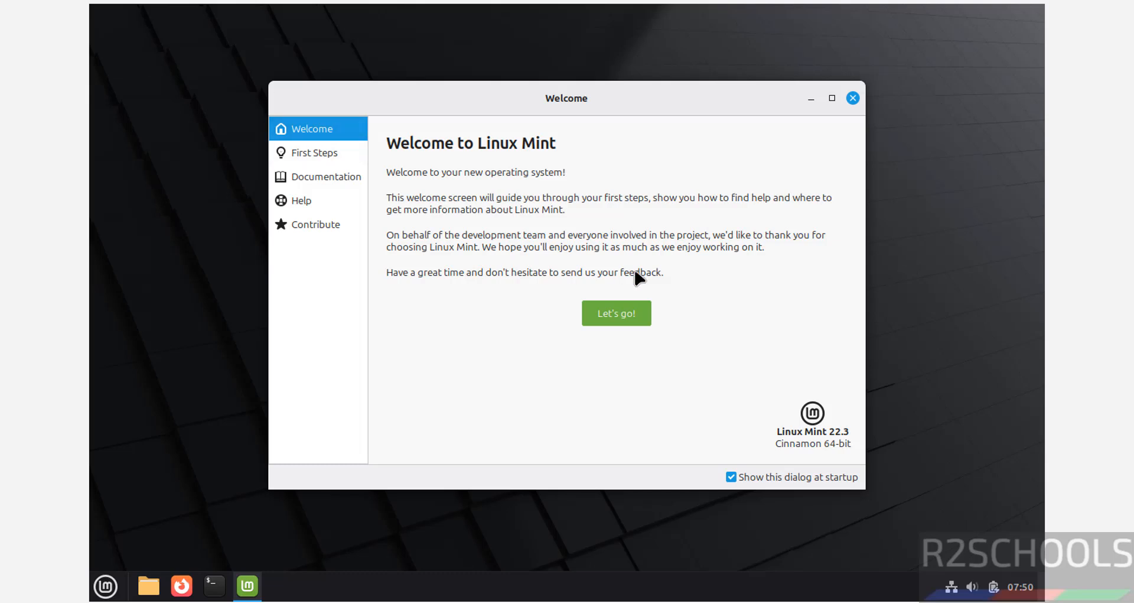
pyautogui.click(730, 477)
pyautogui.click(852, 98)
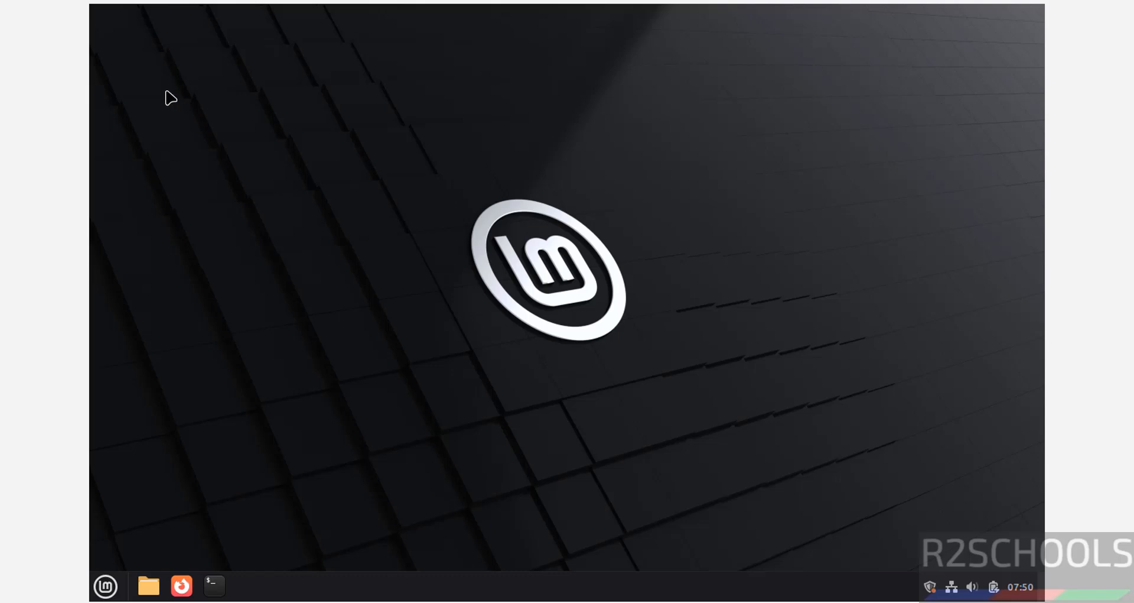
# Step: Show /etc/os-release in a terminal to confirm Linux Mint 22.3 (Zena), then clear the screen
pyautogui.click(221, 582)
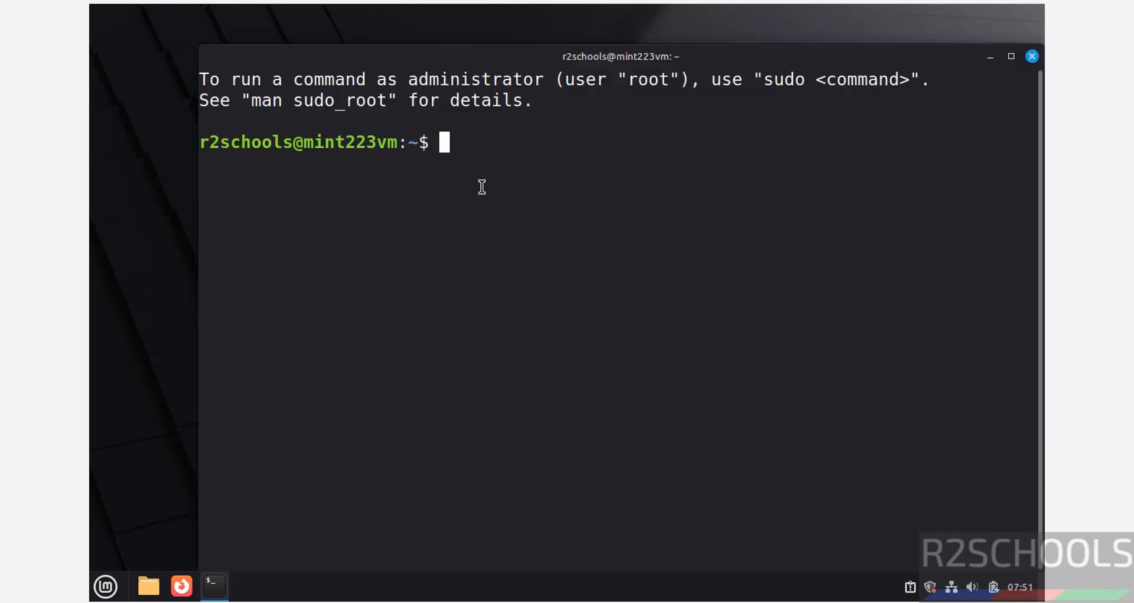
pyautogui.write('more /etc/os-r')
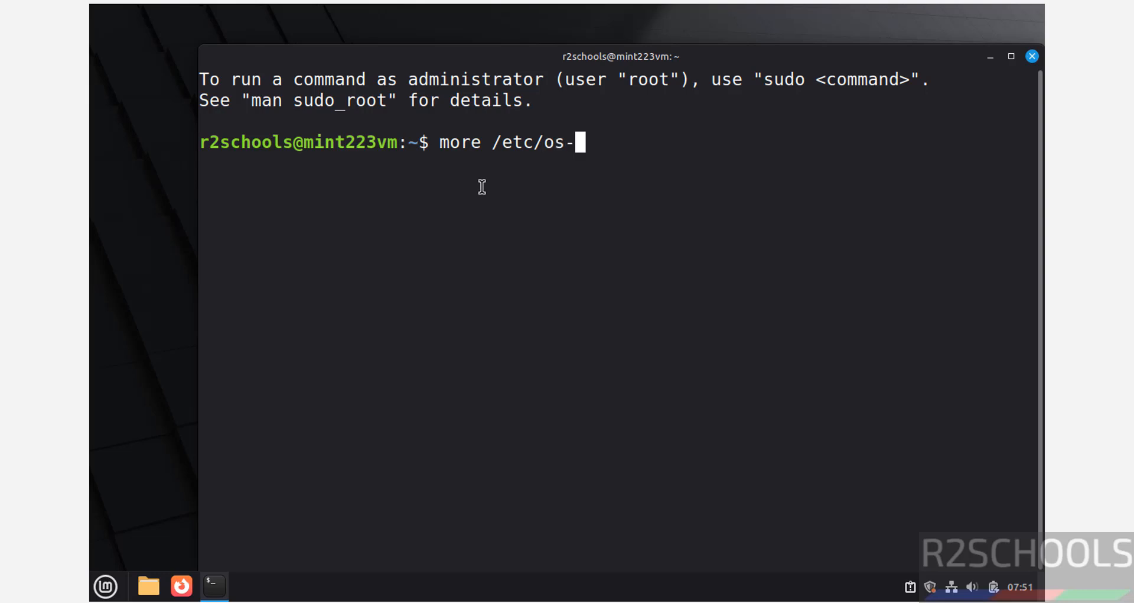
pyautogui.press('Tab')
pyautogui.press('Return')
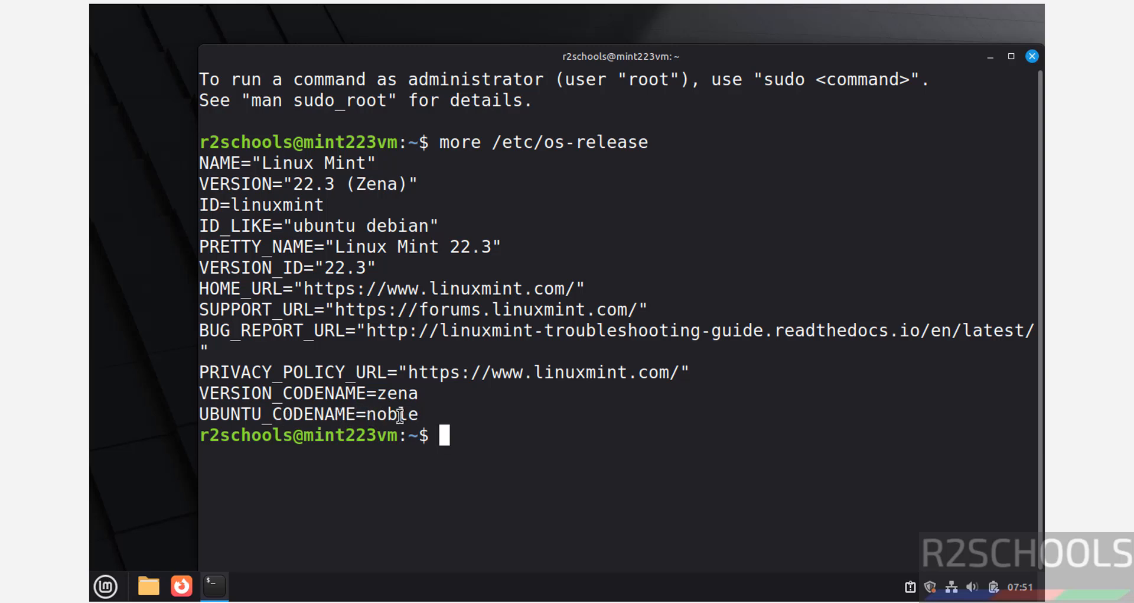
pyautogui.hotkey('ctrl', 'l')
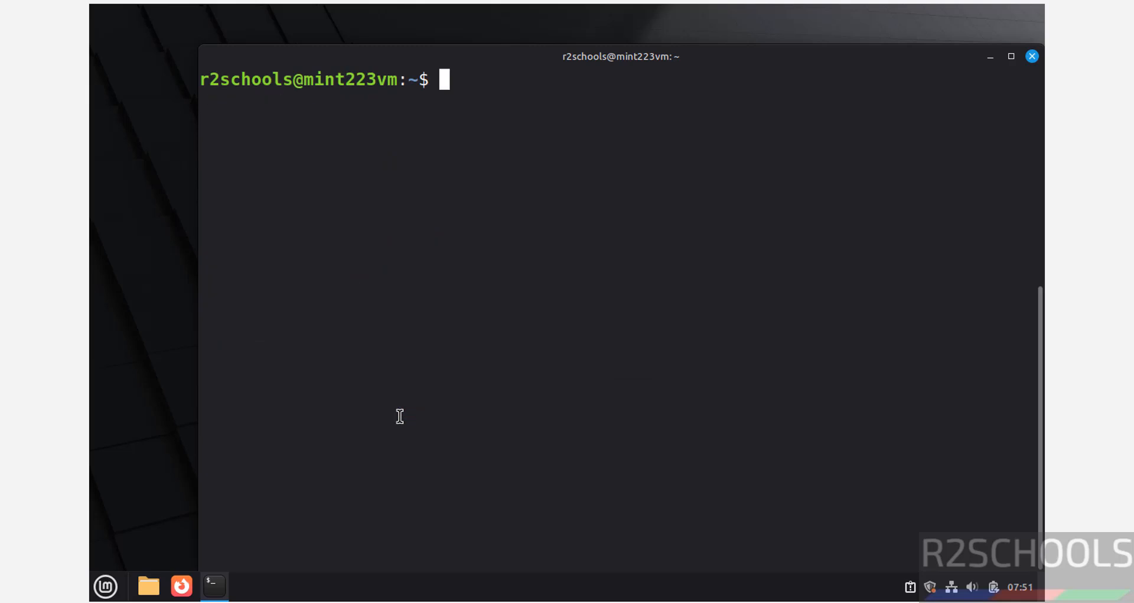
# Step: Run sudo apt update && sudo apt upgrade with the sudo password and confirm upgrading 45 packages
pyautogui.write('sudo')
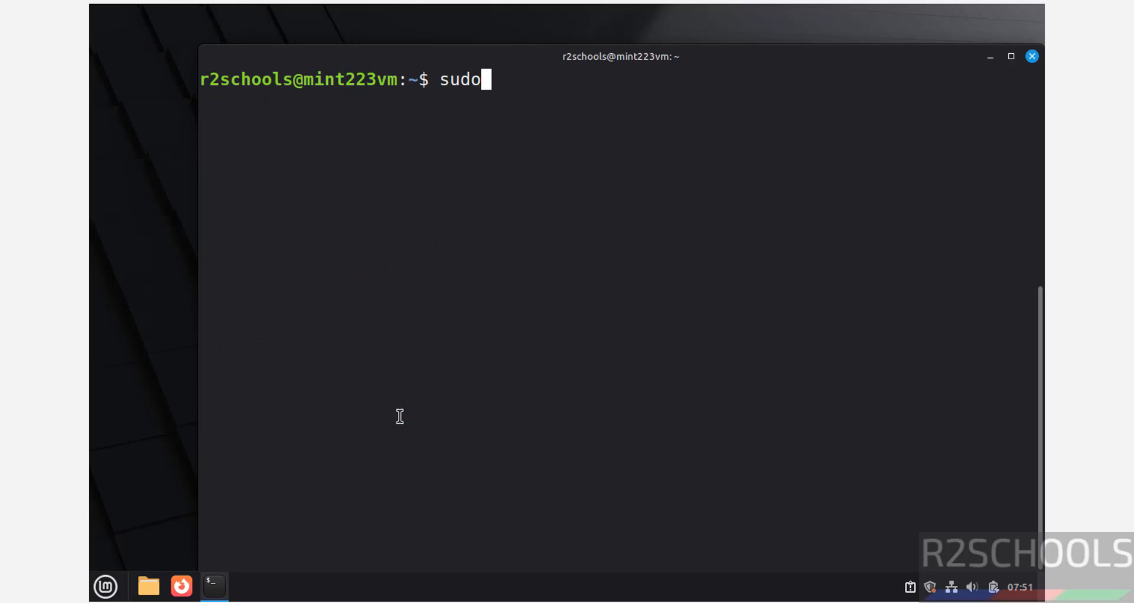
pyautogui.write(' apt update &&')
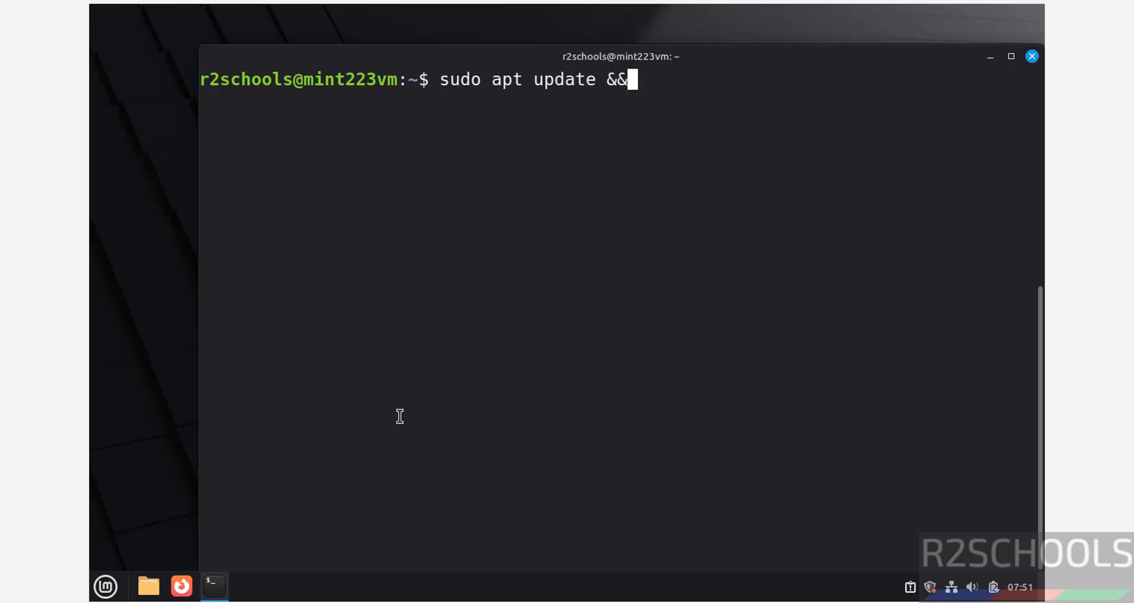
pyautogui.write(' sudo apt upgrade')
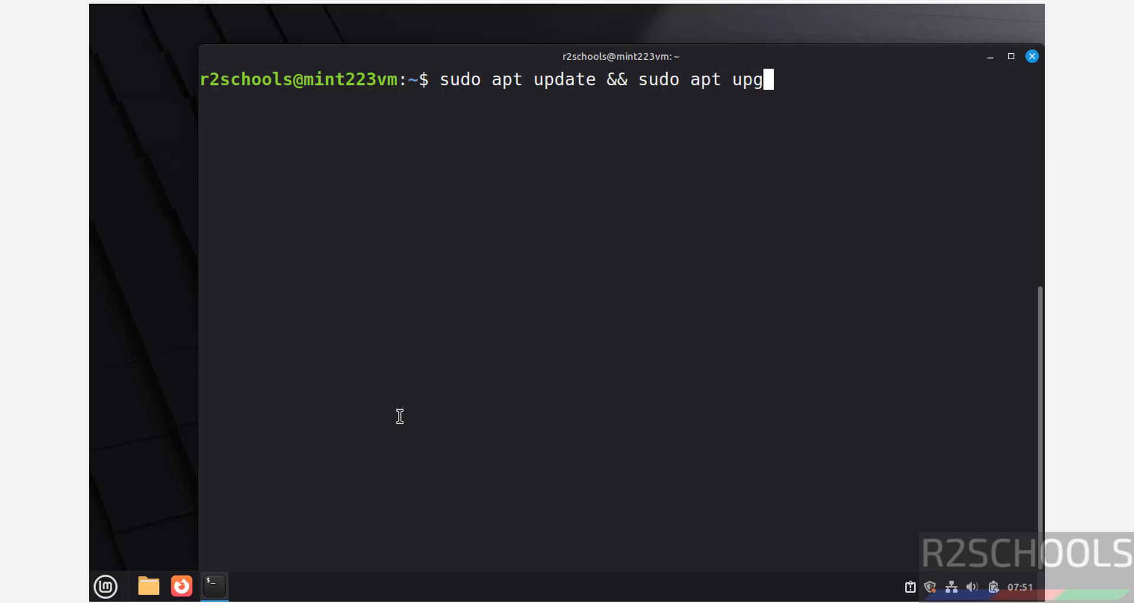
pyautogui.press('Return')
pyautogui.write('*********')
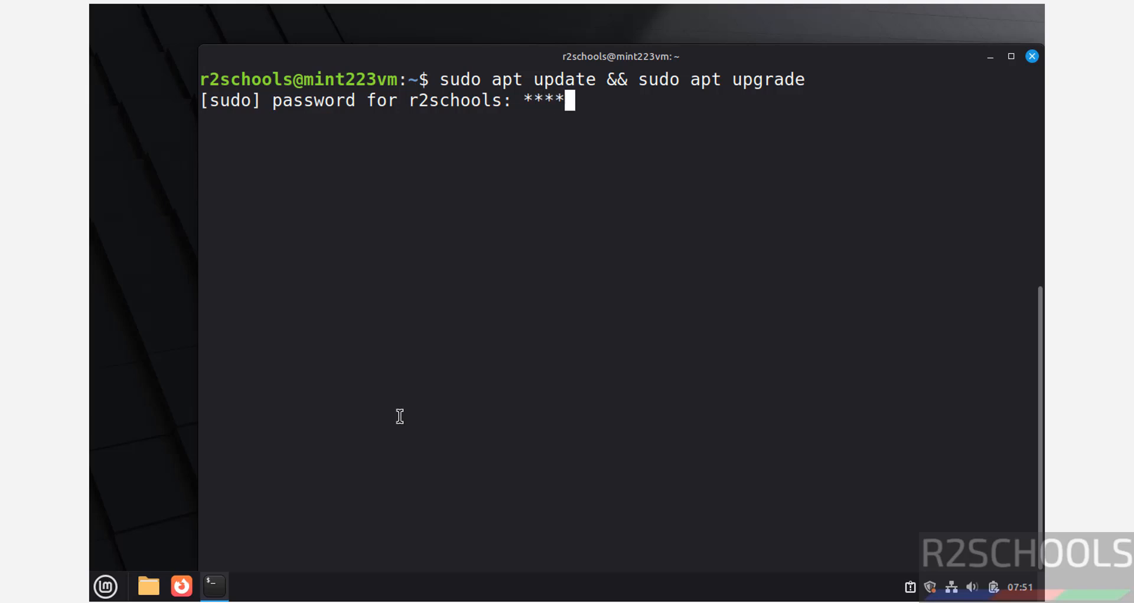
pyautogui.press('Return')
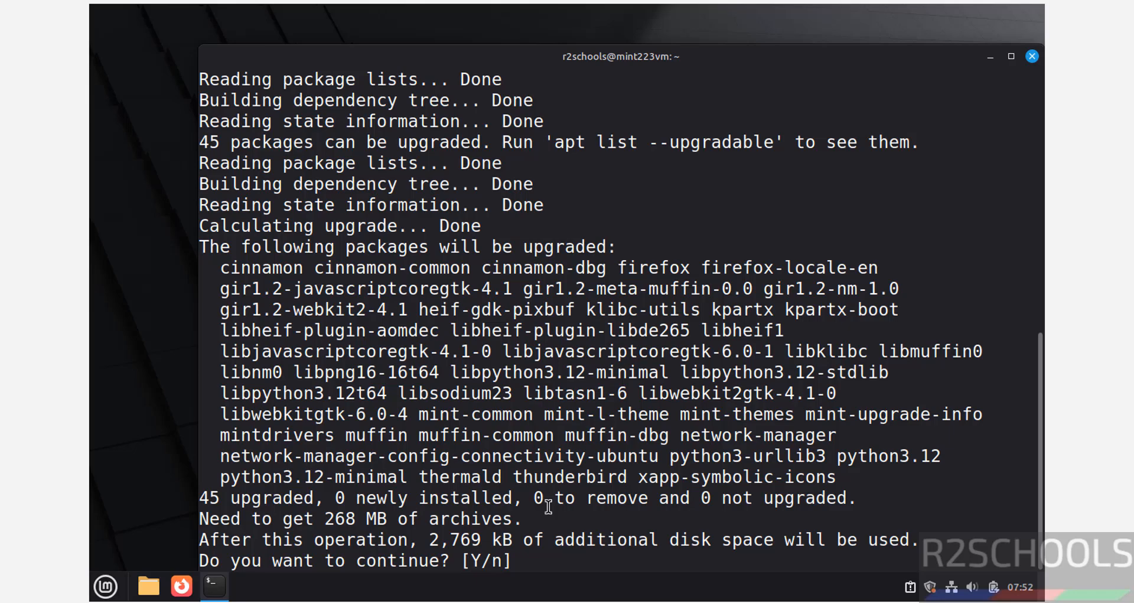
pyautogui.write('y')
pyautogui.press('Return')
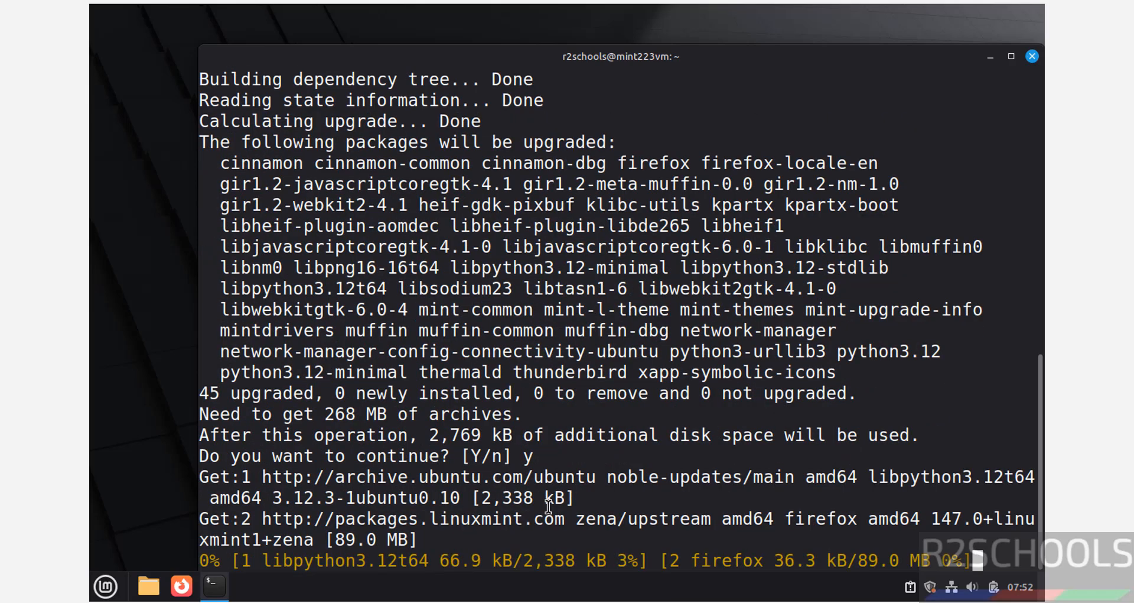